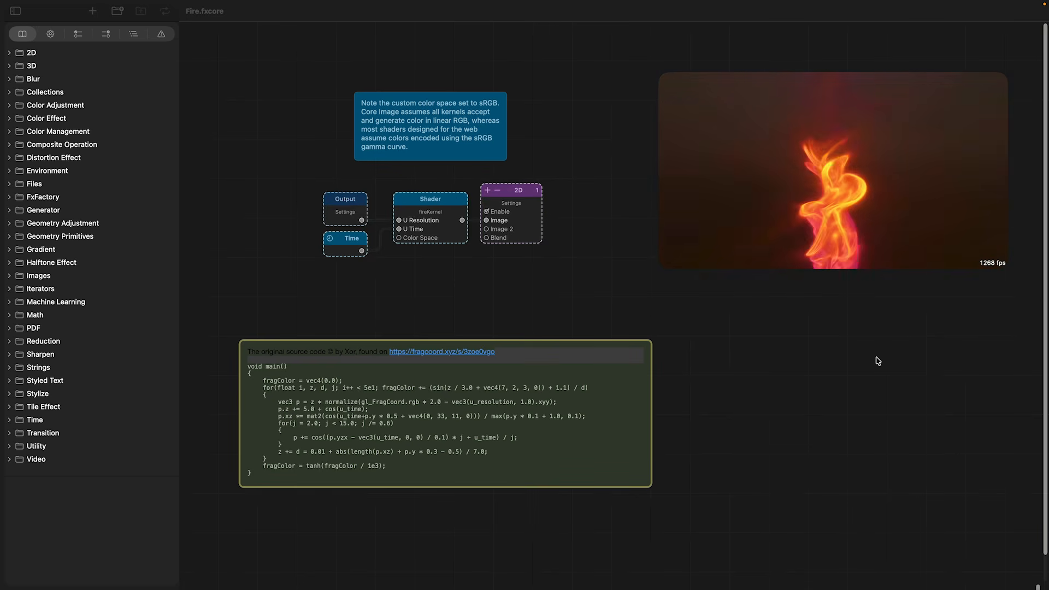
{"action": "left_click", "coordinate": [435, 215]}
{"action": "double_click", "coordinate": [434, 215]}
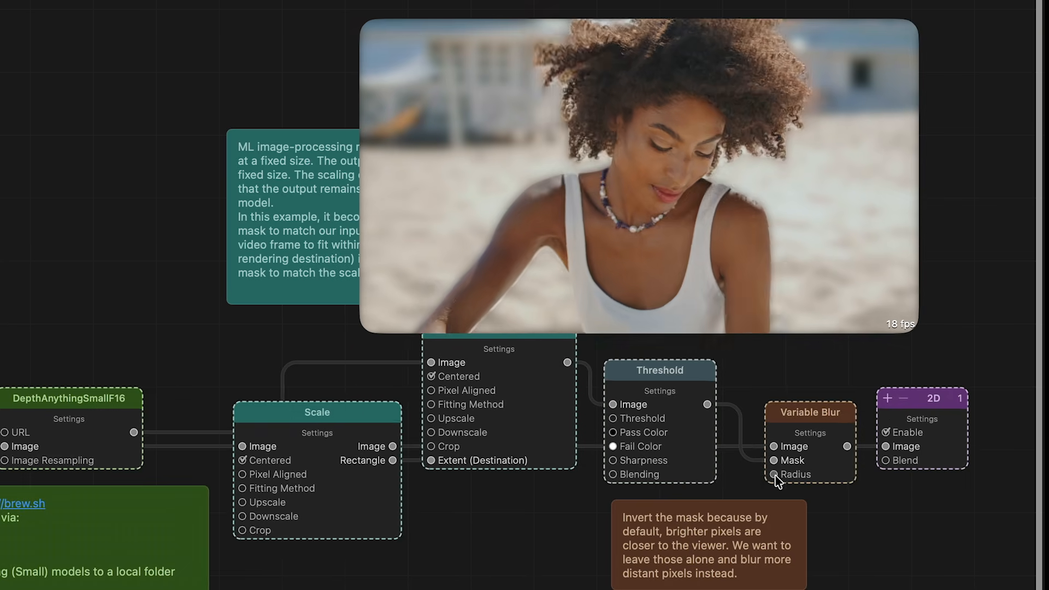
Adjust the Radius of the Variable Blur node to vary the background blur in the depth example.
{"action": "left_click", "coordinate": [775, 474]}
{"action": "left_click_drag", "start_coordinate": [739, 476], "coordinate": [716, 496]}
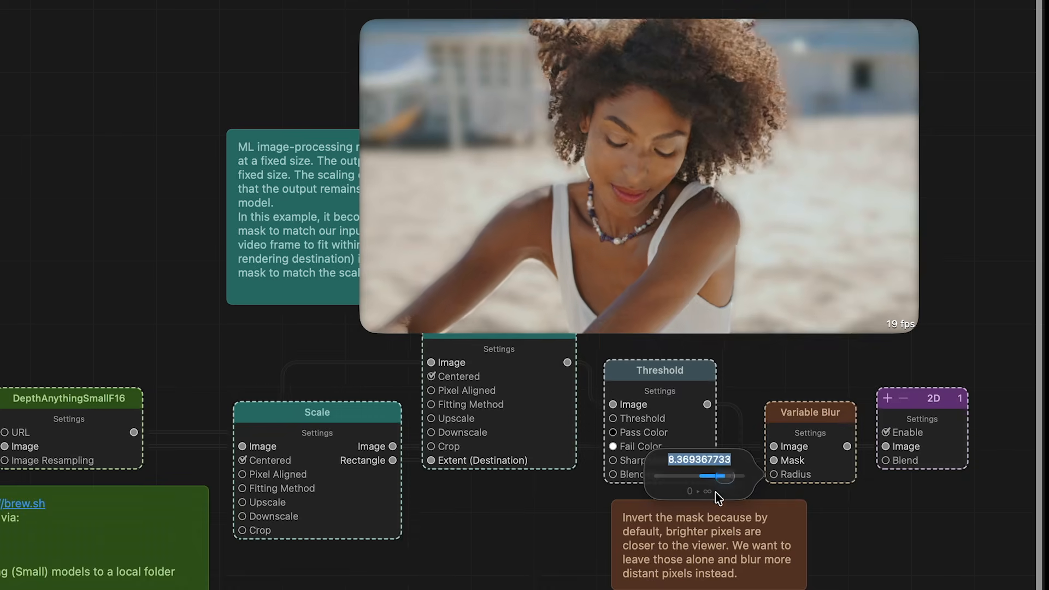
{"action": "left_click_drag", "start_coordinate": [716, 496], "coordinate": [654, 494]}
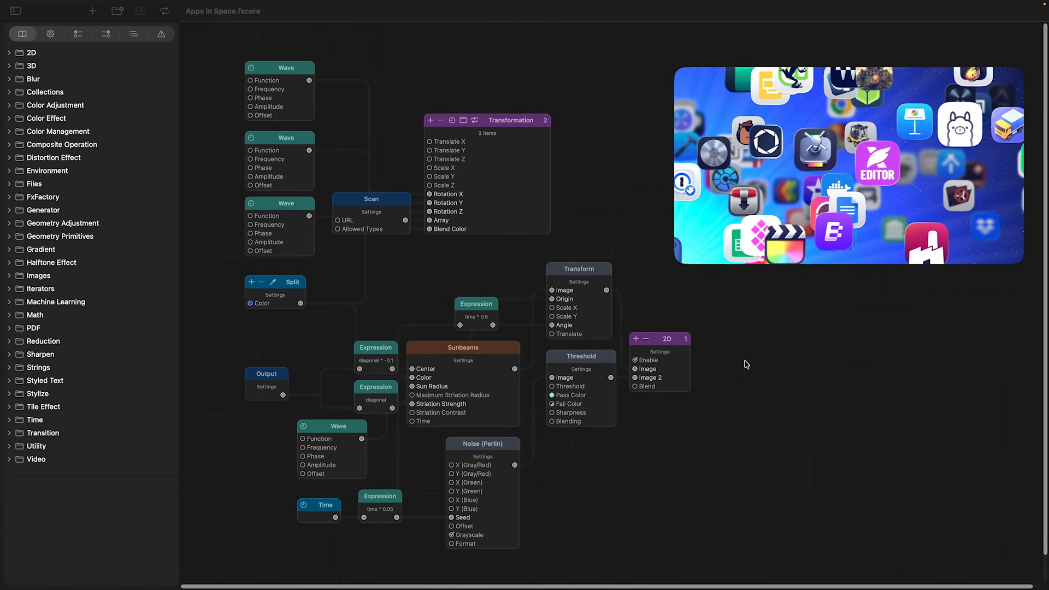
Start playback of the Apps in Space composition in its output preview.
{"action": "mouse_move", "coordinate": [854, 233]}
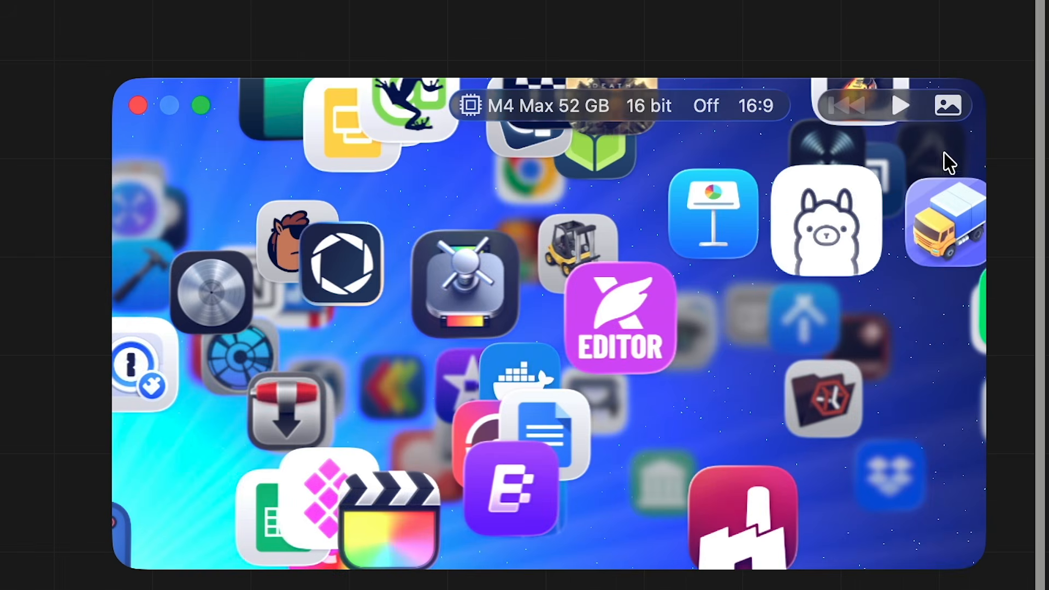
{"action": "left_click", "coordinate": [990, 78]}
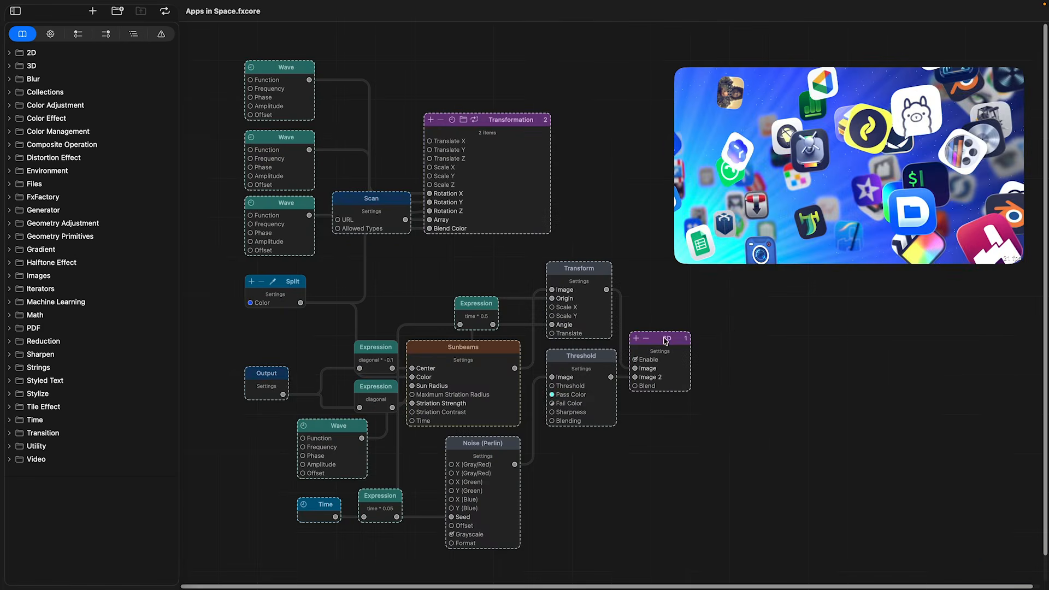
Connect the Sunbeams node's output image to the Image input of the Transform node.
{"action": "left_click", "coordinate": [506, 377]}
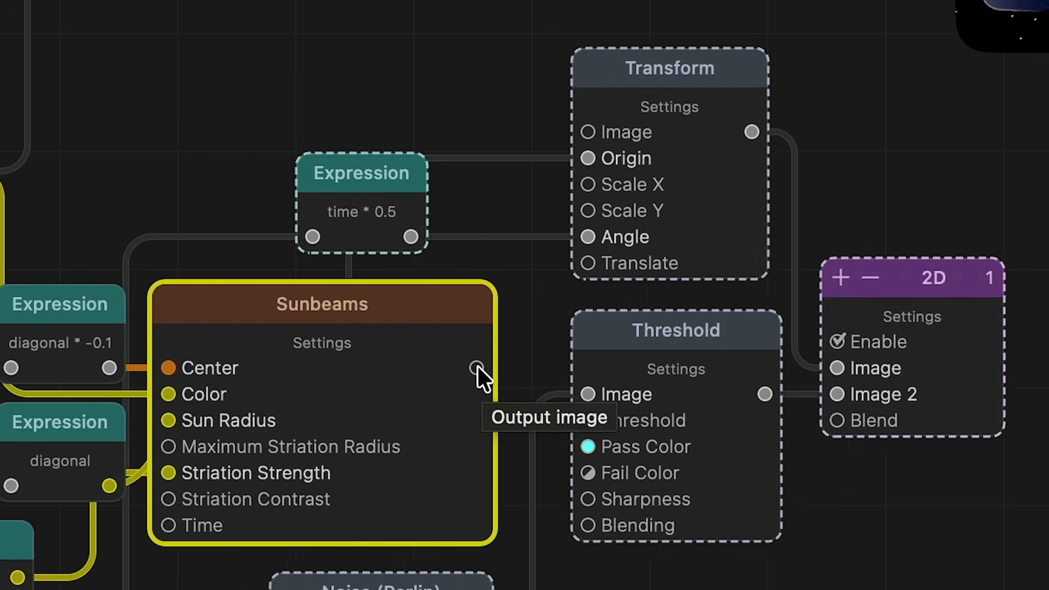
{"action": "left_click_drag", "start_coordinate": [483, 371], "coordinate": [582, 133]}
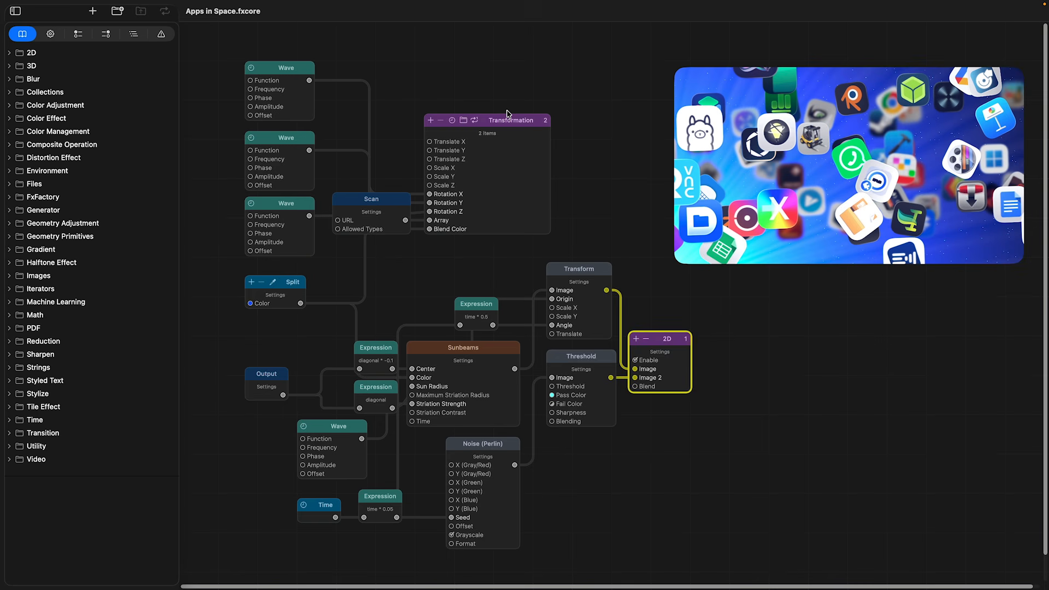
Try to change the 2D node's rendering order to 2.
{"action": "left_click", "coordinate": [504, 118]}
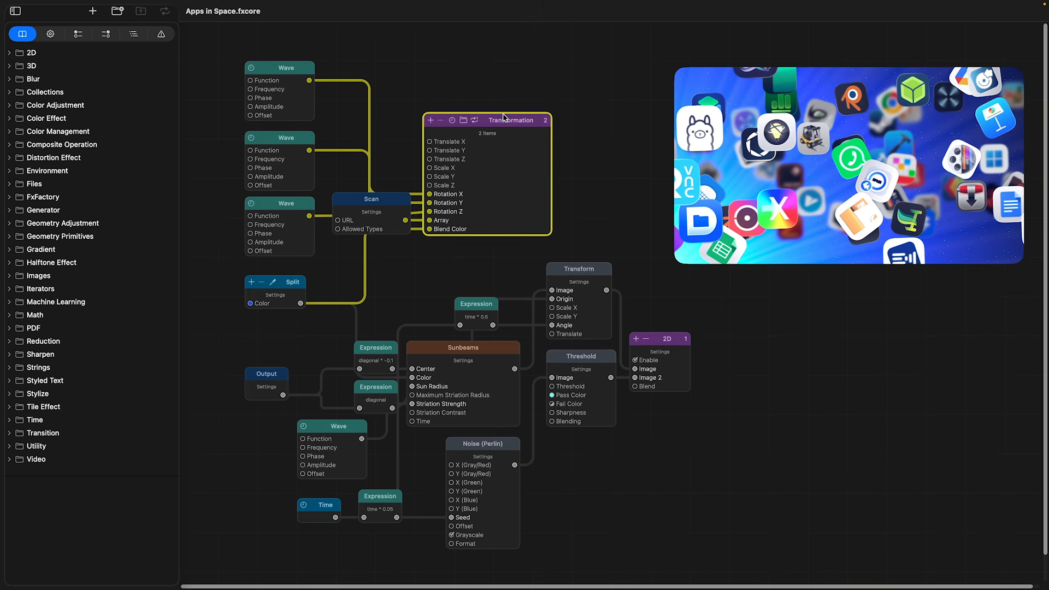
{"action": "left_click", "coordinate": [664, 337]}
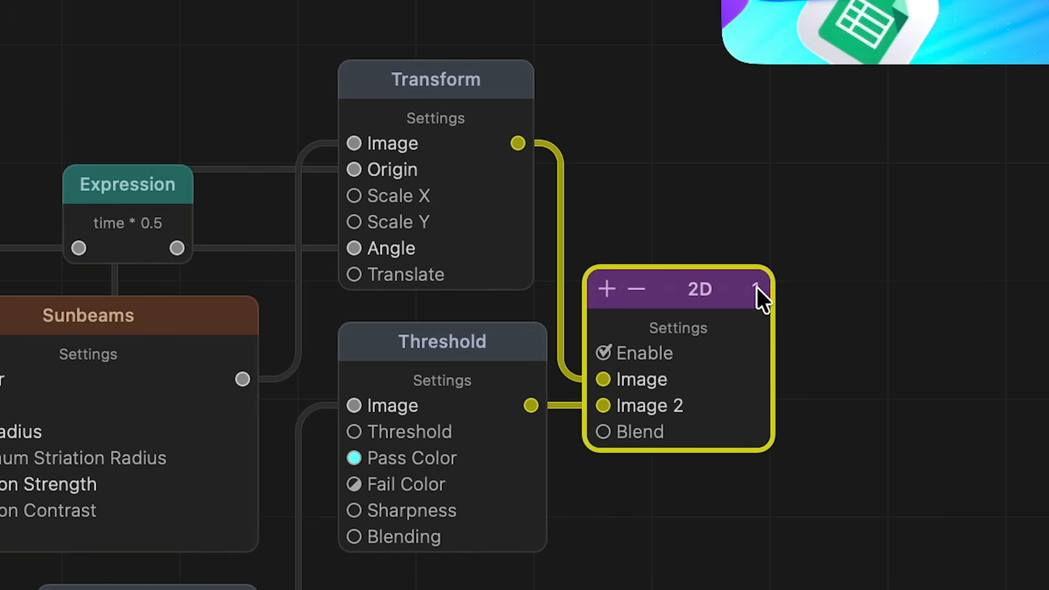
{"action": "left_click", "coordinate": [757, 288]}
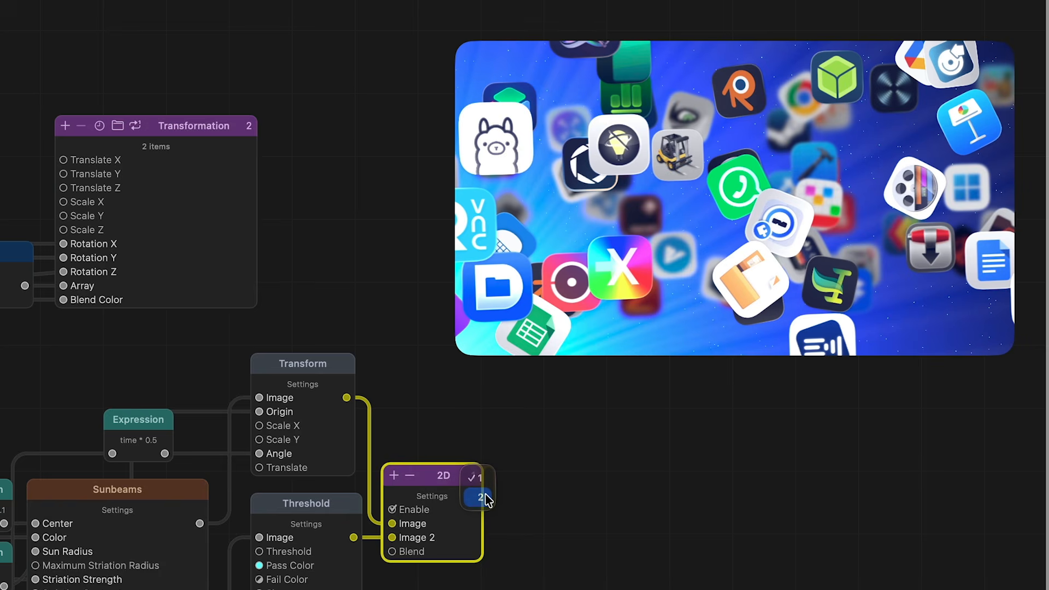
{"action": "left_click", "coordinate": [481, 498]}
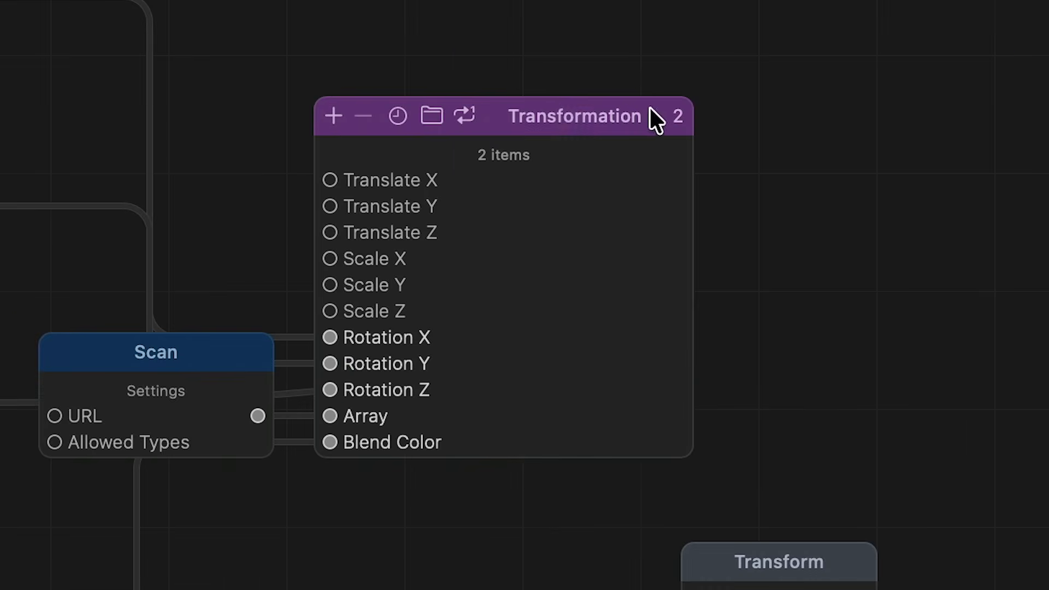
Open the contents of the Transformation node to examine the nodes nested inside it.
{"action": "left_click", "coordinate": [508, 110]}
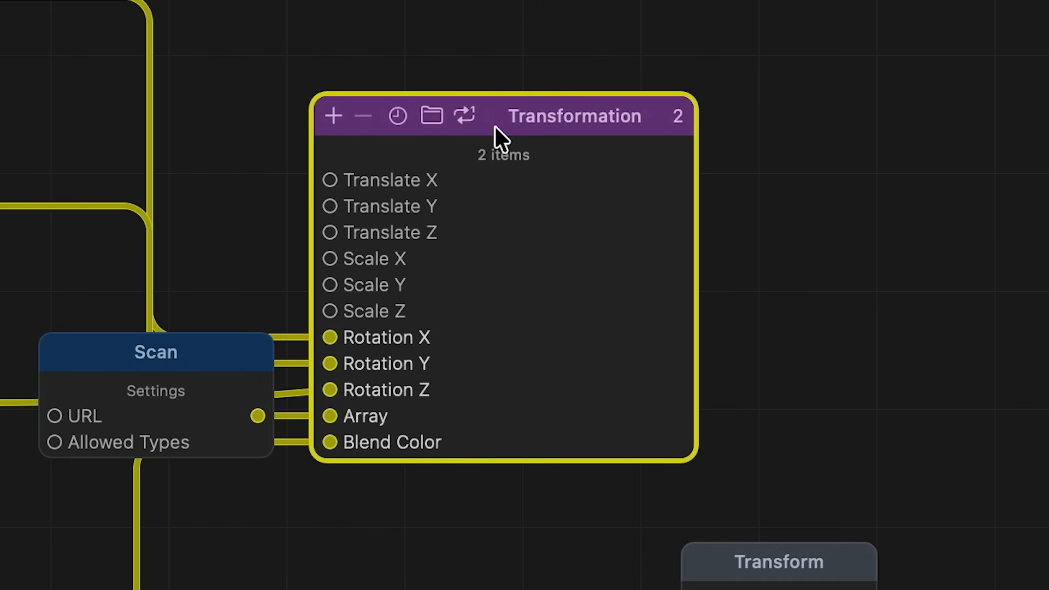
{"action": "left_click", "coordinate": [434, 111]}
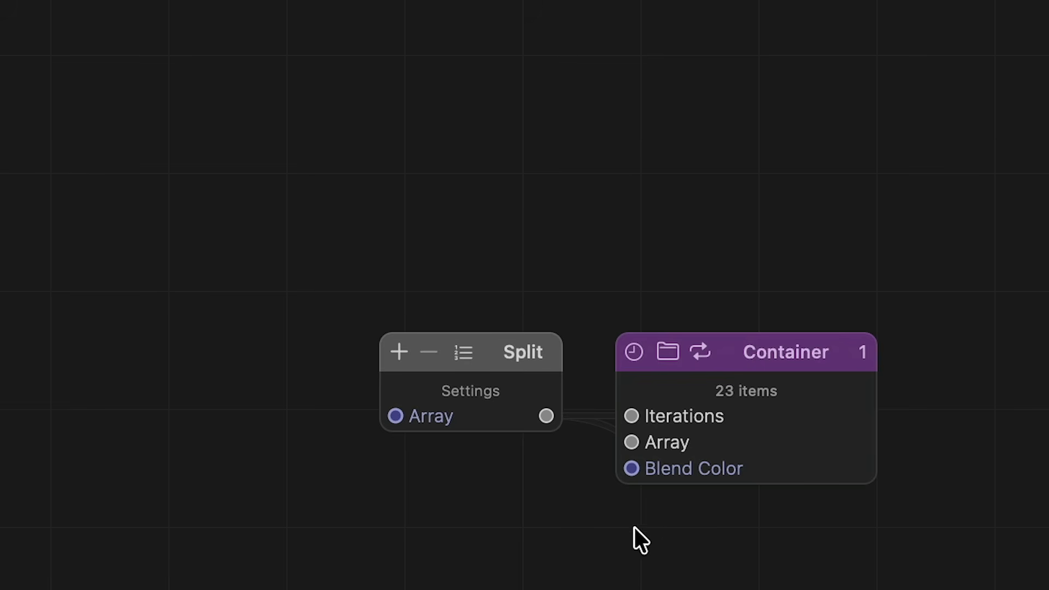
Create a new, empty FxCore composition.
{"action": "left_click", "coordinate": [667, 351]}
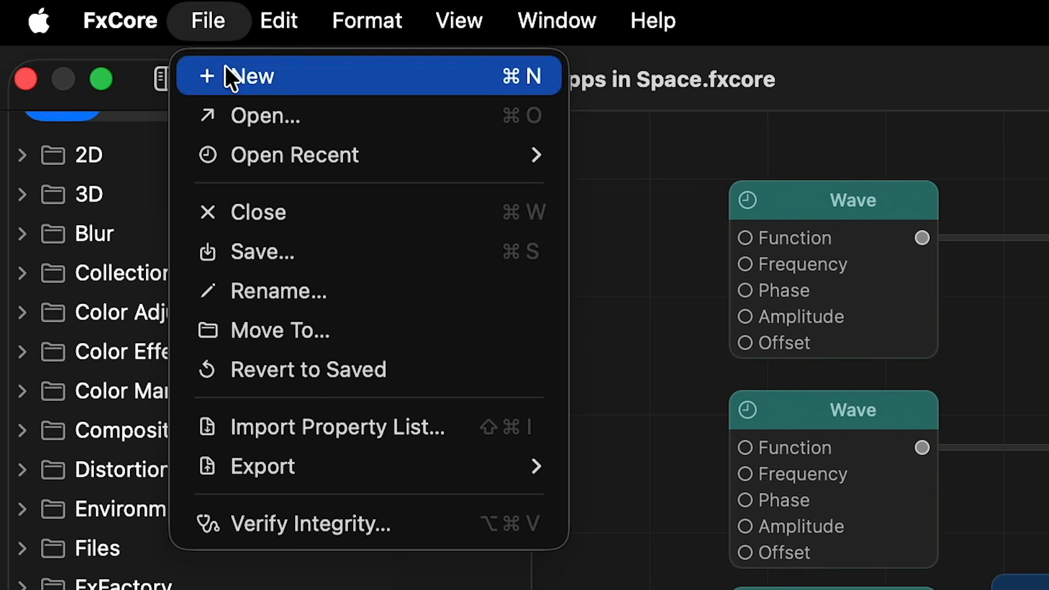
{"action": "left_click", "coordinate": [226, 69]}
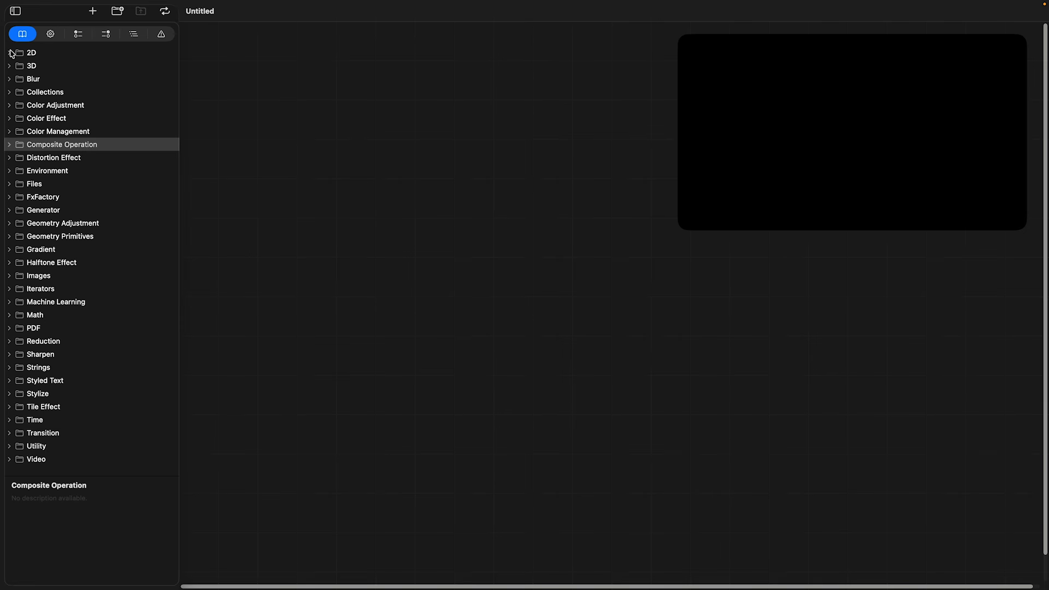
Browse the nodes available in the library's 2D, 3D, Blur and Collections categories.
{"action": "left_click", "coordinate": [9, 53]}
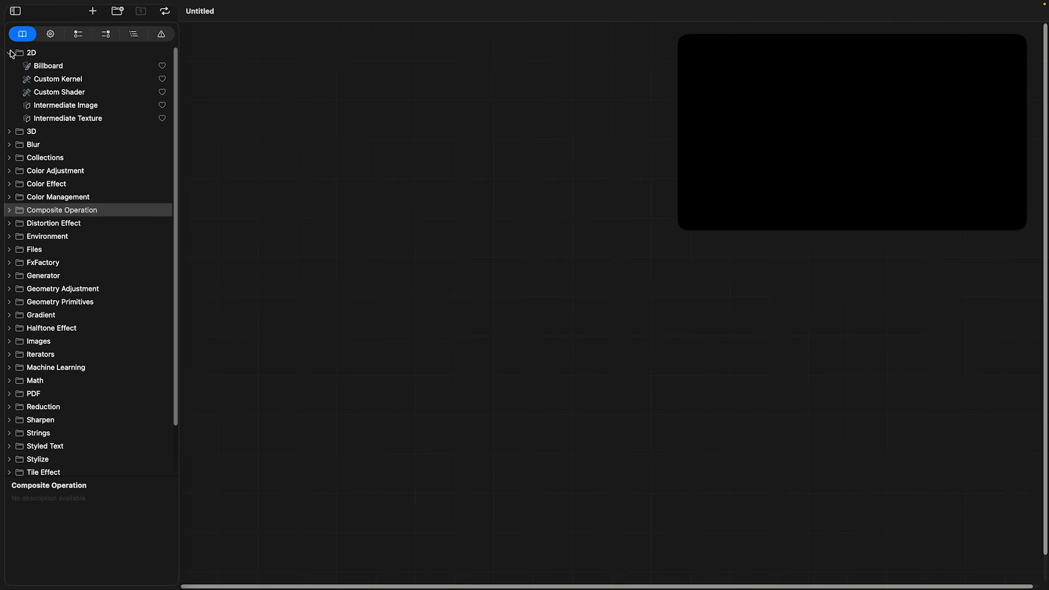
{"action": "left_click", "coordinate": [9, 131]}
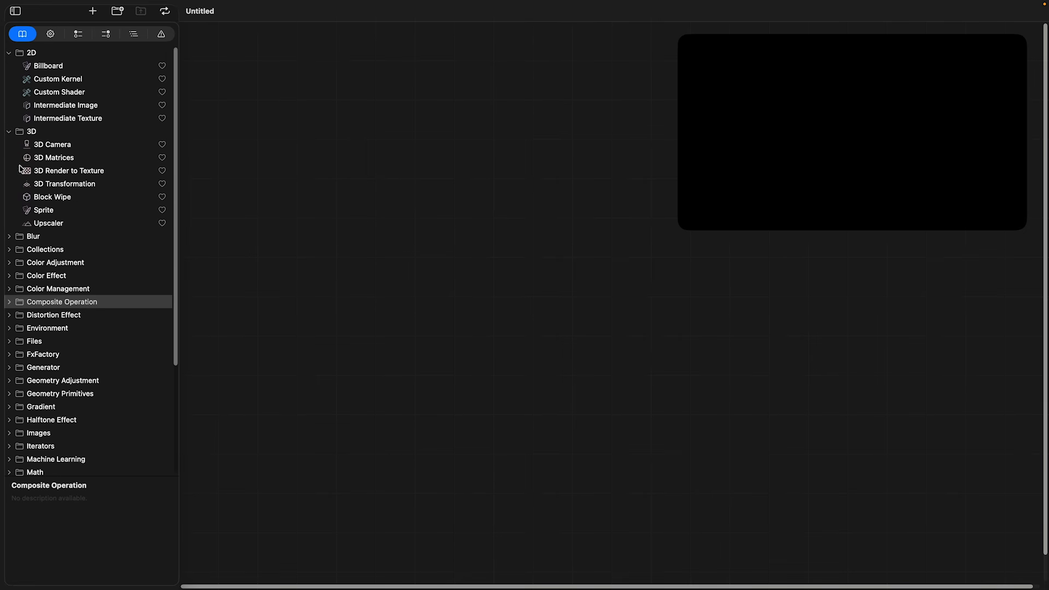
{"action": "left_click", "coordinate": [10, 237]}
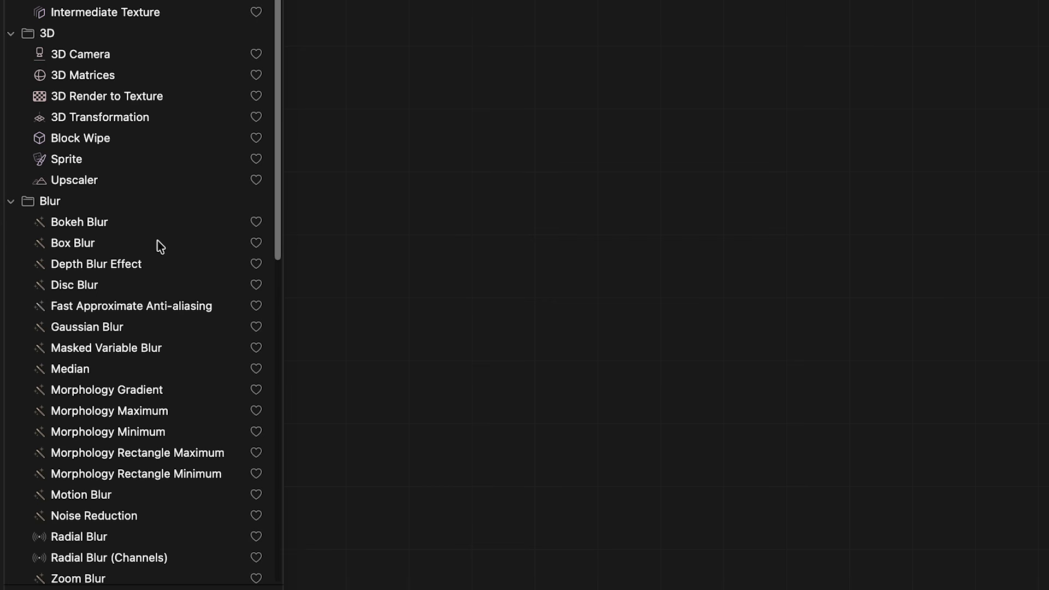
{"action": "left_click_drag", "start_coordinate": [282, 255], "coordinate": [248, 524]}
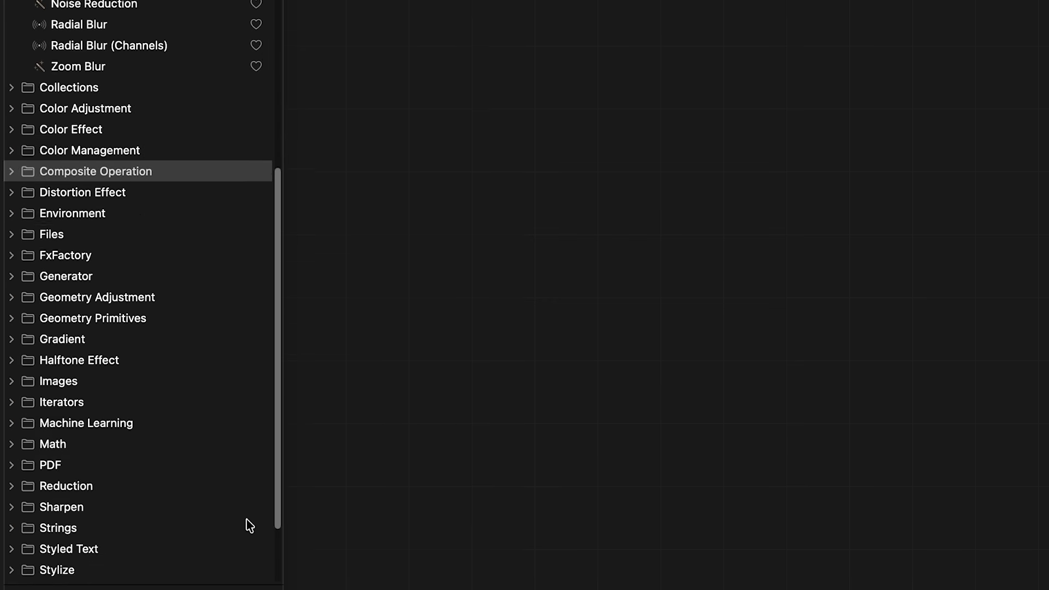
{"action": "left_click", "coordinate": [15, 81]}
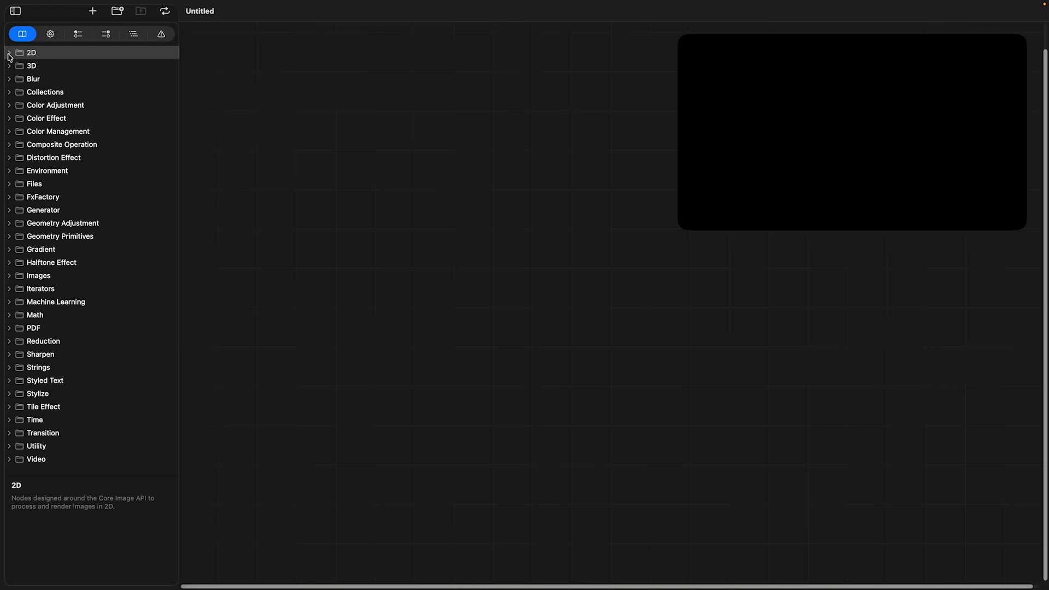
Place a Billboard node from the library's 2D category on the canvas and delete it again.
{"action": "left_click", "coordinate": [9, 53]}
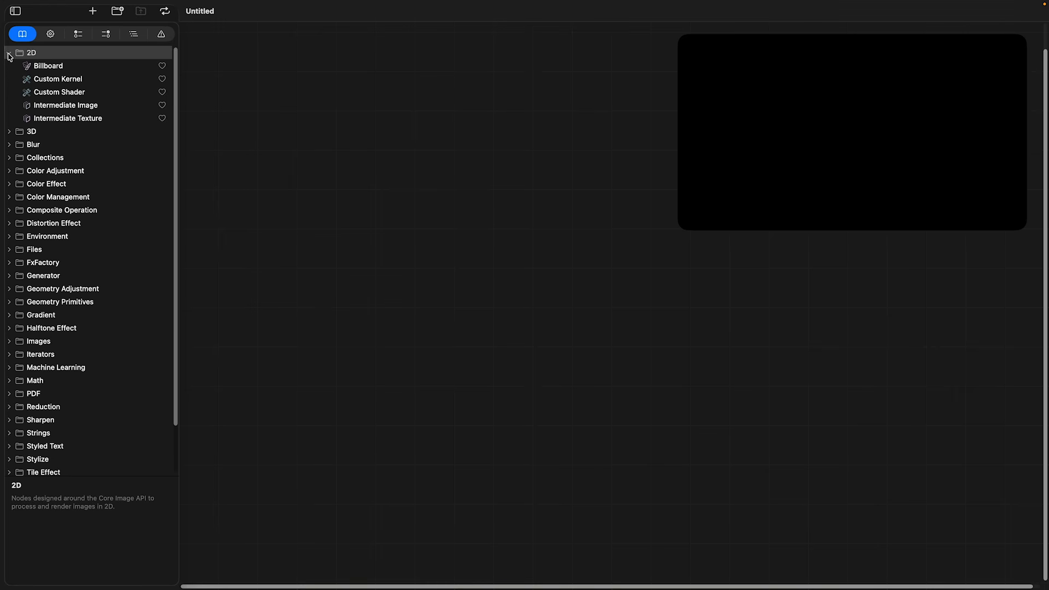
{"action": "left_click_drag", "start_coordinate": [31, 66], "coordinate": [385, 279]}
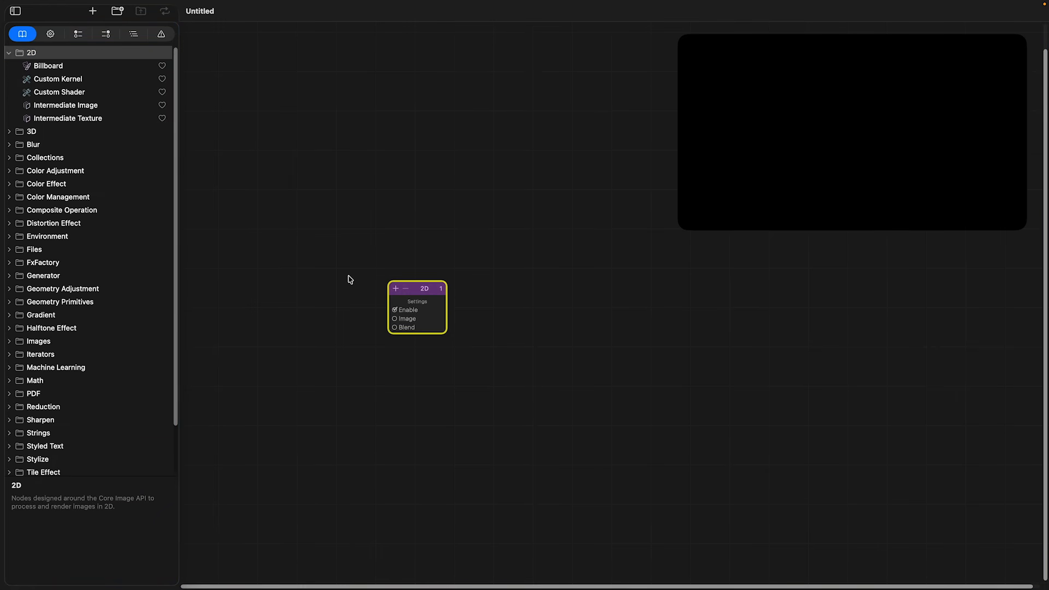
{"action": "key", "text": "Delete"}
Add a Billboard node to the canvas from the 2D category and another one from the favorites.
{"action": "right_click", "coordinate": [413, 287]}
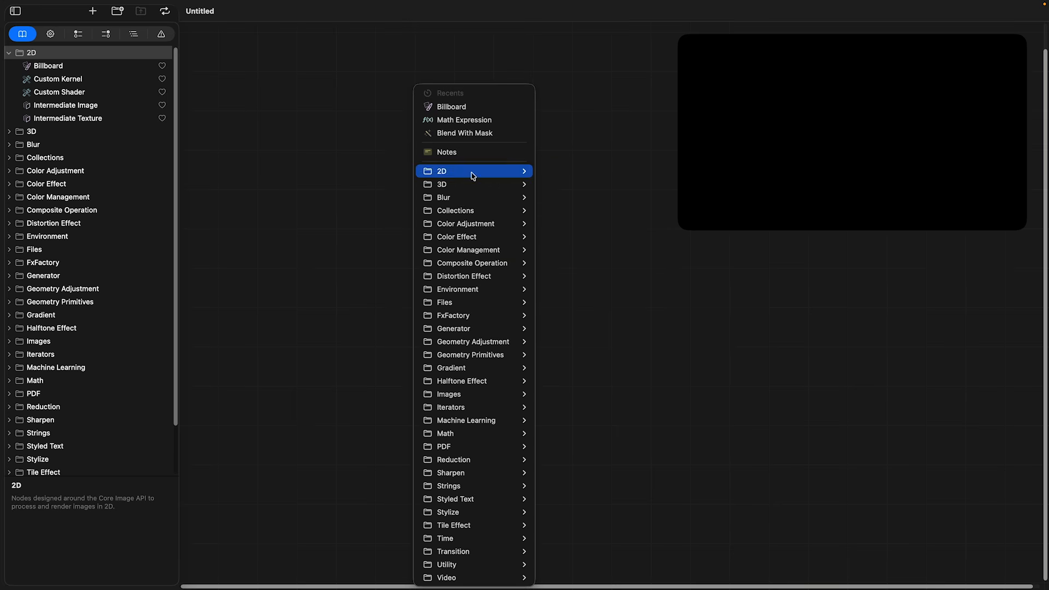
{"action": "mouse_move", "coordinate": [474, 174]}
{"action": "left_click", "coordinate": [563, 174]}
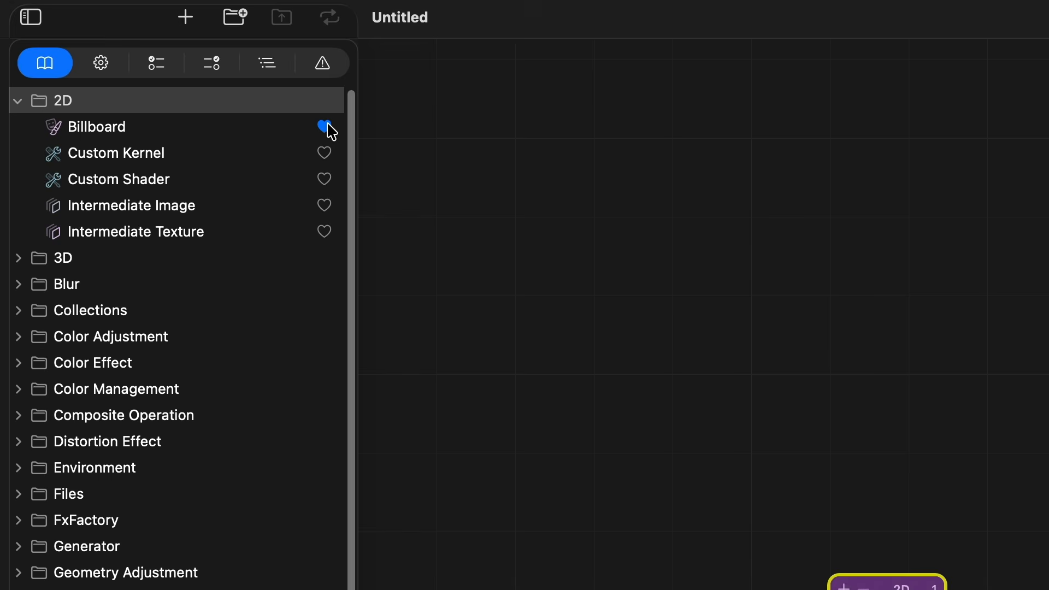
{"action": "right_click", "coordinate": [522, 317]}
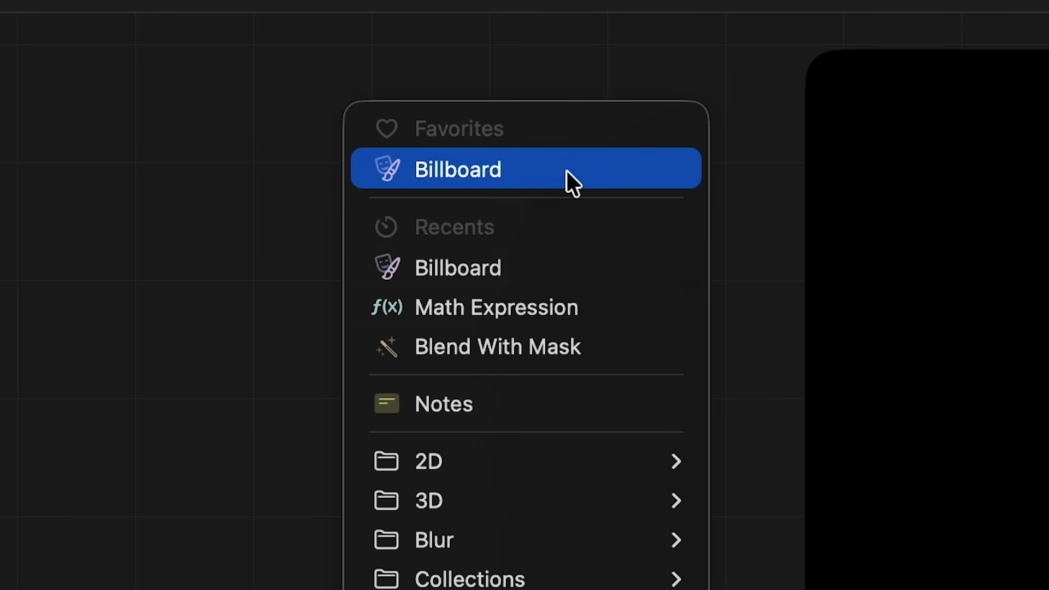
{"action": "left_click", "coordinate": [620, 166]}
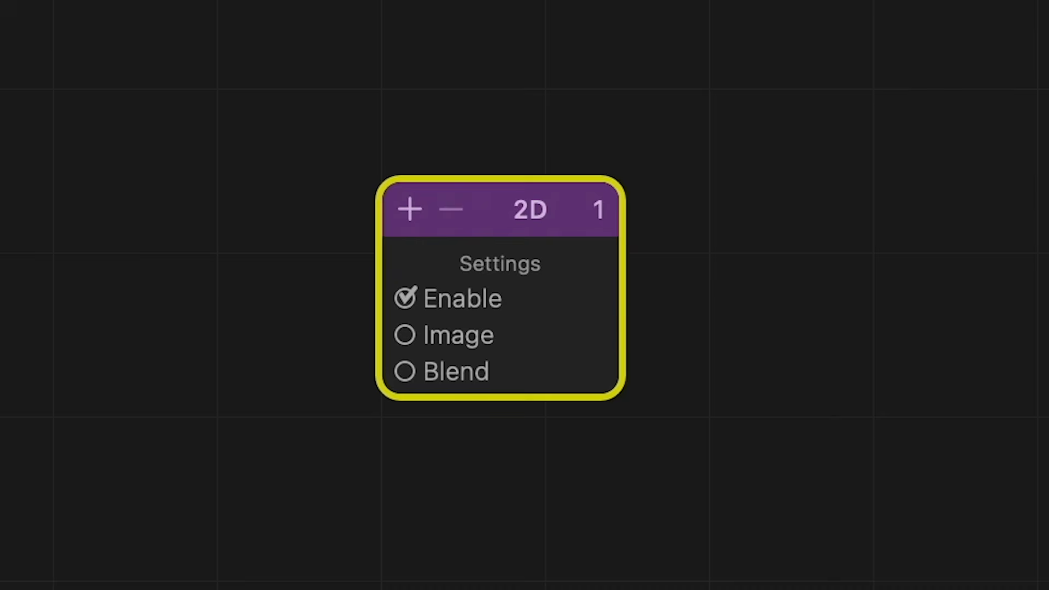
Add Woman Listening to Music.mov from the STOCK FOOTAGE folder to the canvas and minimize the folder window.
{"action": "left_click_drag", "start_coordinate": [486, 491], "coordinate": [484, 348]}
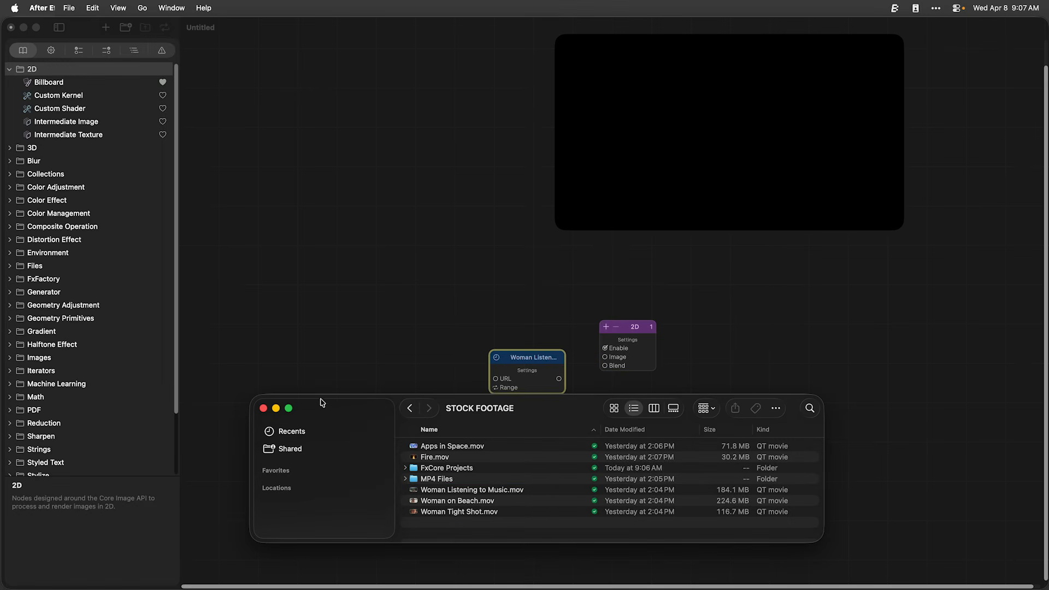
{"action": "left_click", "coordinate": [276, 408]}
Position the video clip's node beside the 2D node and connect its output to the 2D node's Image input.
{"action": "left_click_drag", "start_coordinate": [519, 353], "coordinate": [481, 329]}
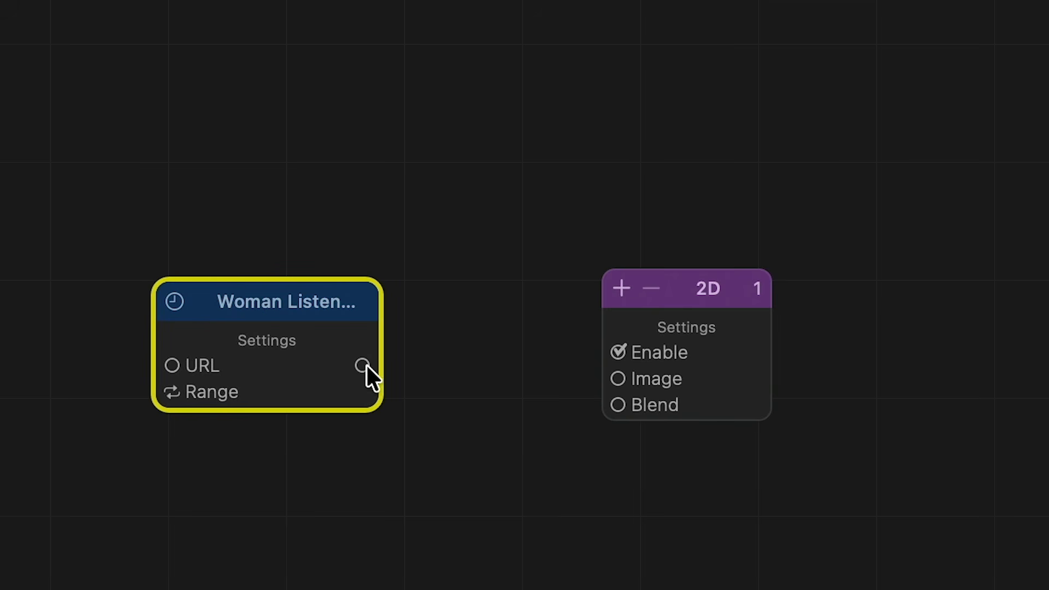
{"action": "left_click_drag", "start_coordinate": [364, 365], "coordinate": [615, 377]}
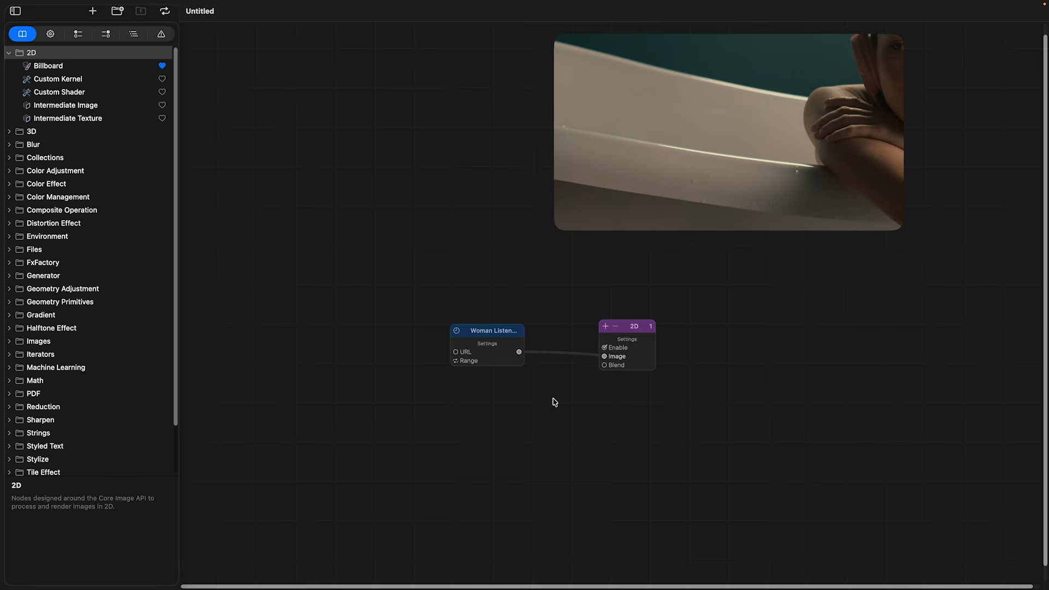
Preview the video node's output image, detach the preview onto an empty part of the canvas and enlarge it.
{"action": "mouse_move", "coordinate": [519, 351]}
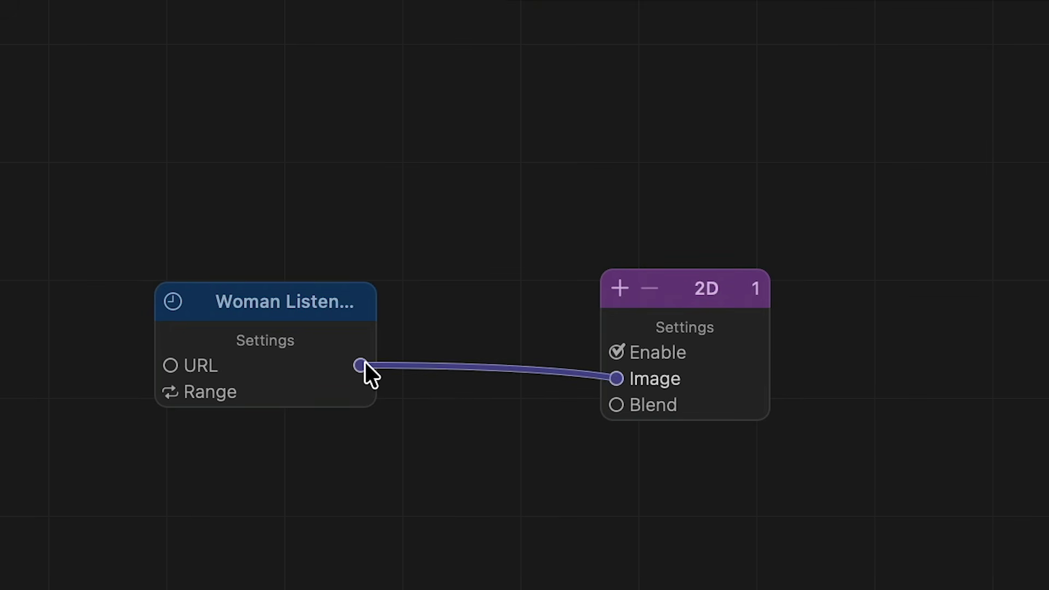
{"action": "mouse_move", "coordinate": [365, 361]}
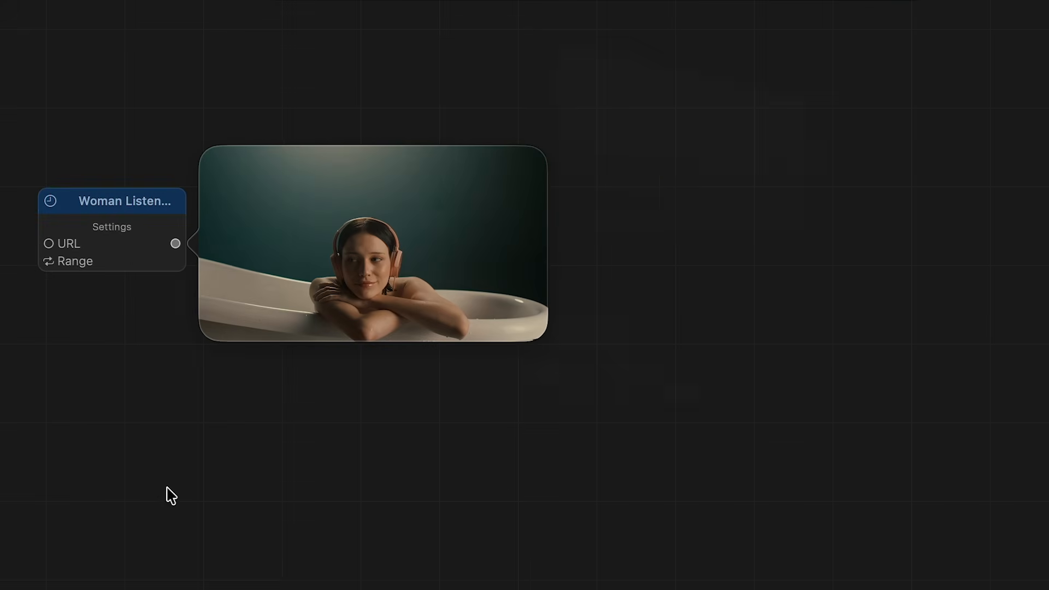
{"action": "left_click_drag", "start_coordinate": [631, 312], "coordinate": [690, 331]}
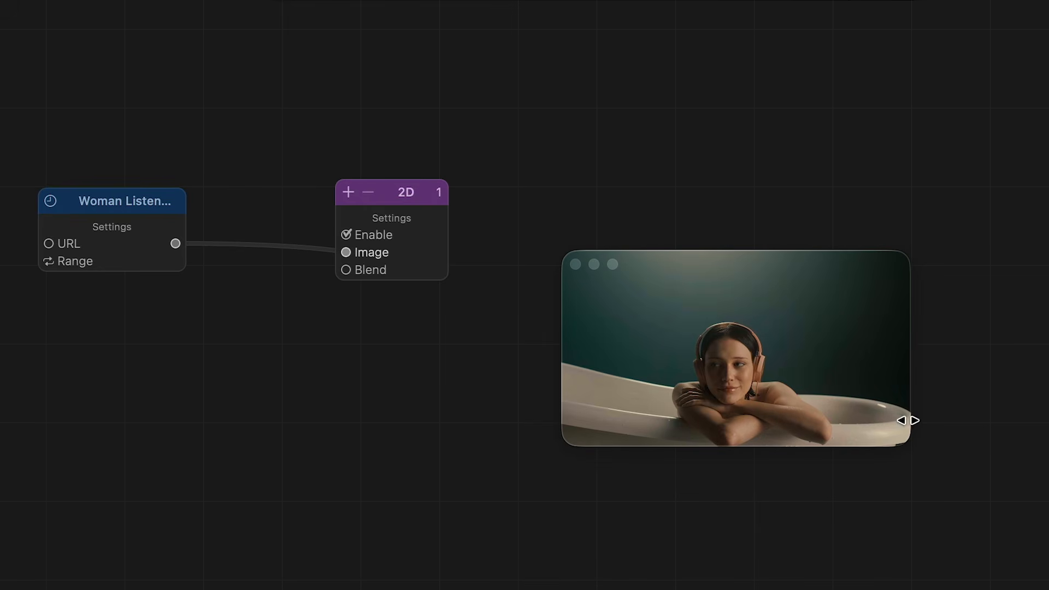
{"action": "left_click_drag", "start_coordinate": [905, 439], "coordinate": [1019, 527]}
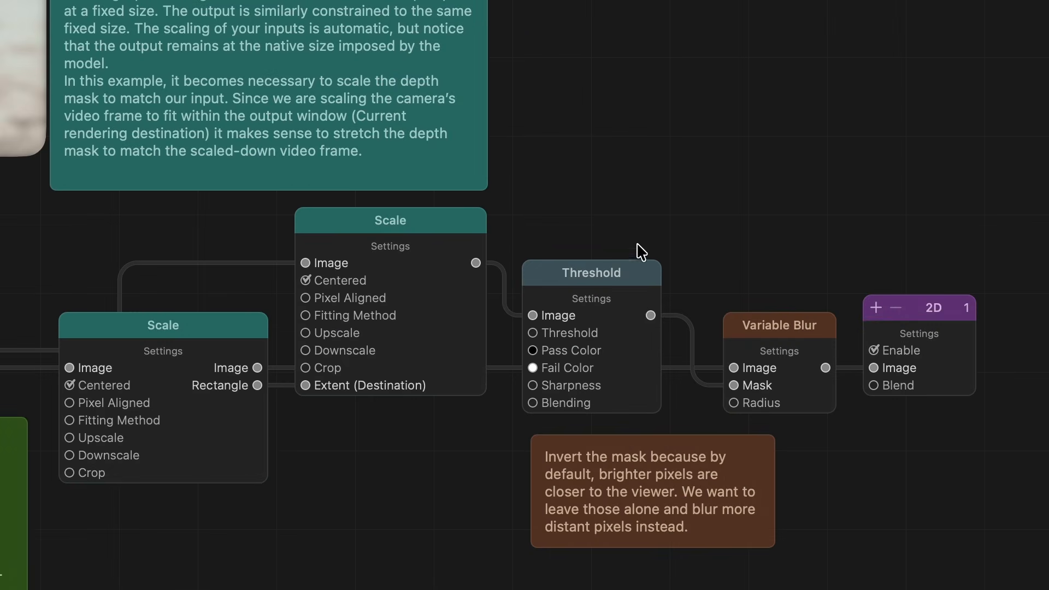
Preview the output images of the Threshold node and of the Scale node that feeds it.
{"action": "mouse_move", "coordinate": [838, 324]}
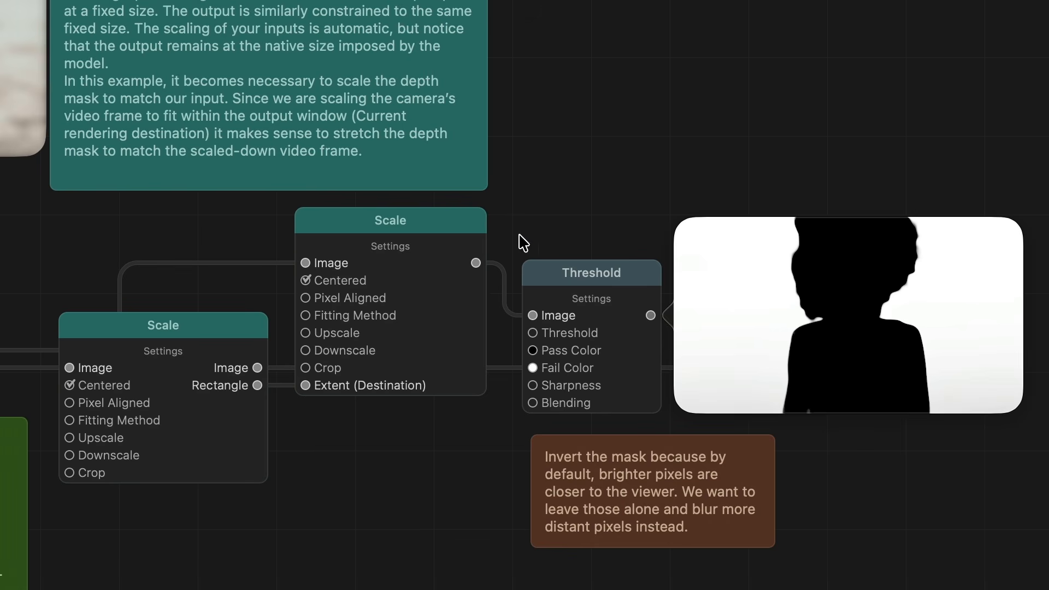
{"action": "mouse_move", "coordinate": [477, 263]}
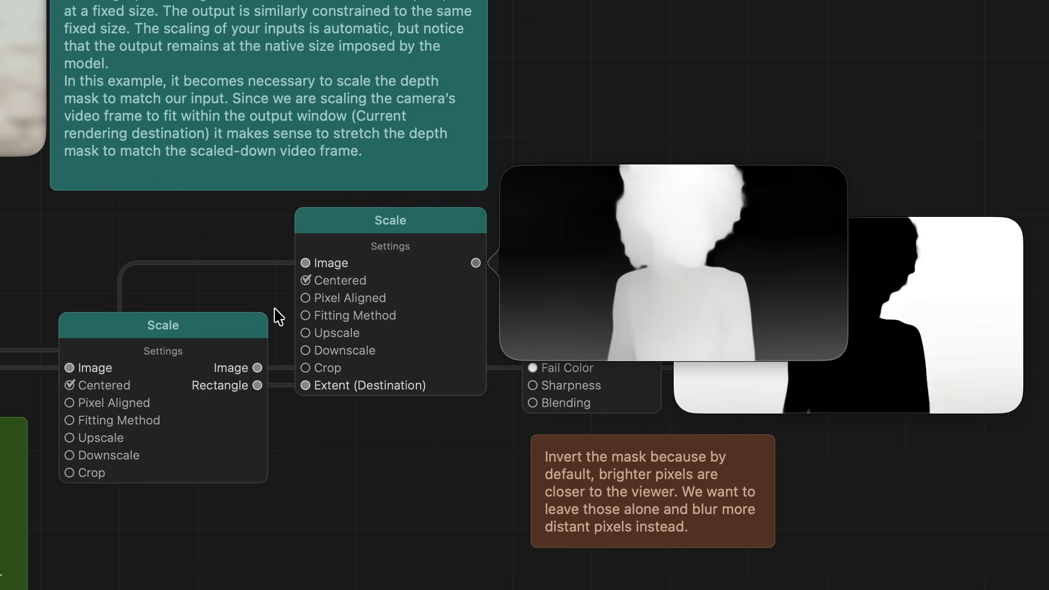
Add a Scale to Fit or Fill node between the video node and the 2D node, and route the video image through it.
{"action": "mouse_move", "coordinate": [258, 369]}
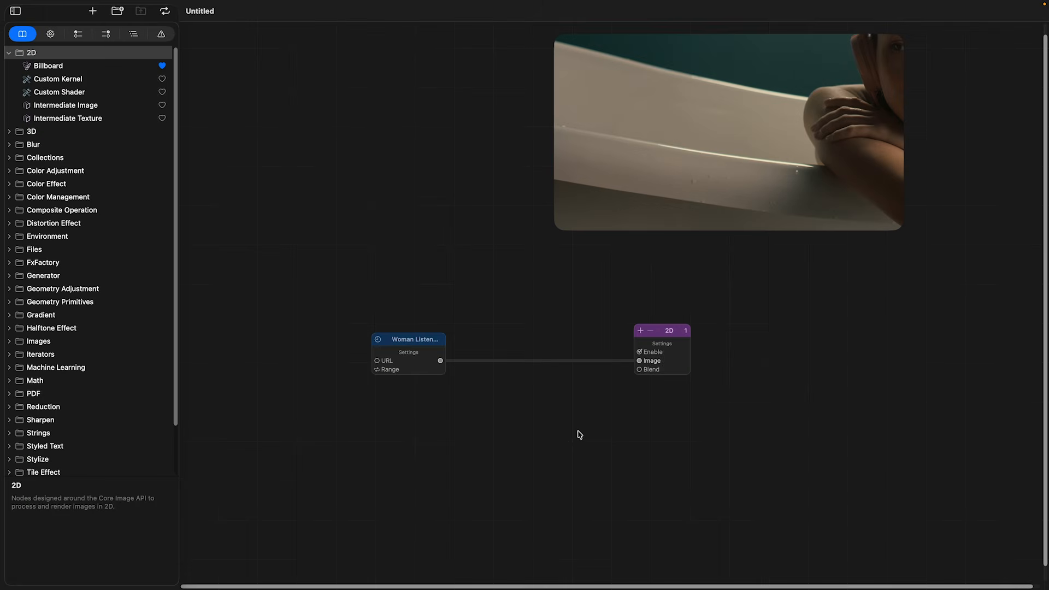
{"action": "right_click", "coordinate": [524, 337]}
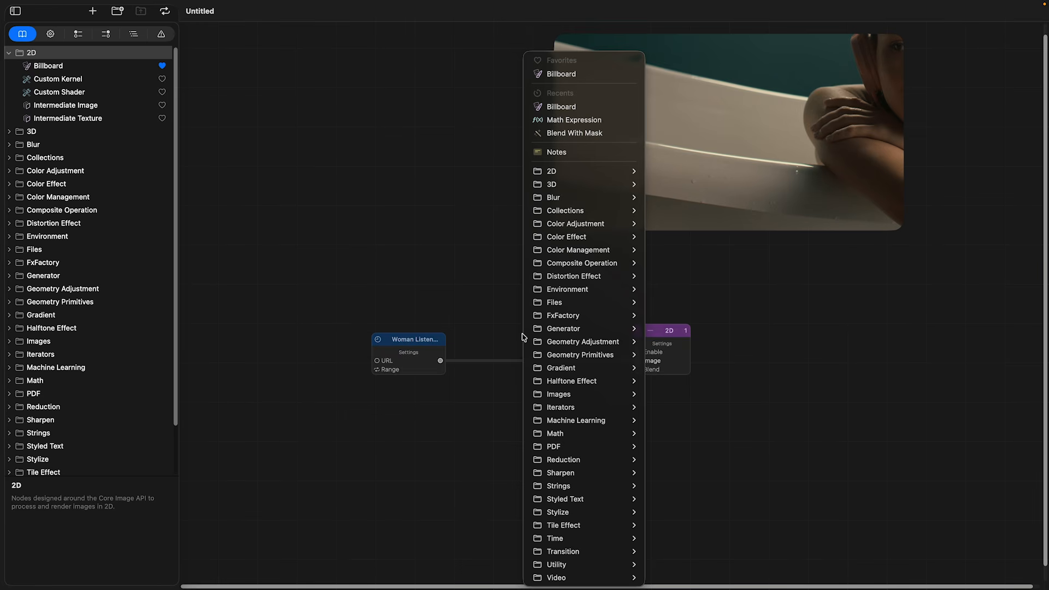
{"action": "mouse_move", "coordinate": [570, 343]}
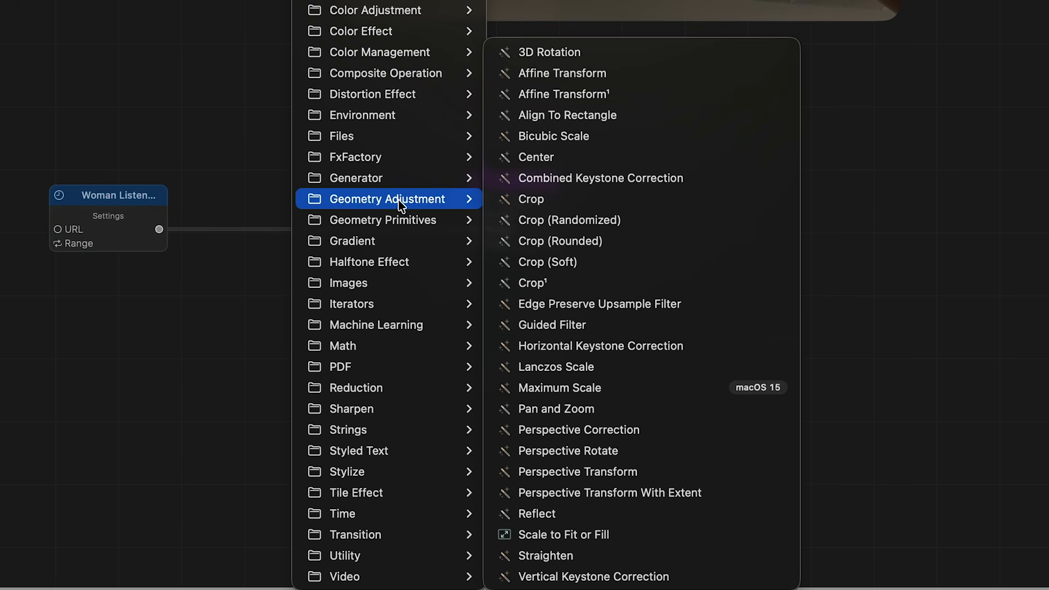
{"action": "left_click", "coordinate": [667, 540]}
{"action": "left_click_drag", "start_coordinate": [160, 229], "coordinate": [245, 208]}
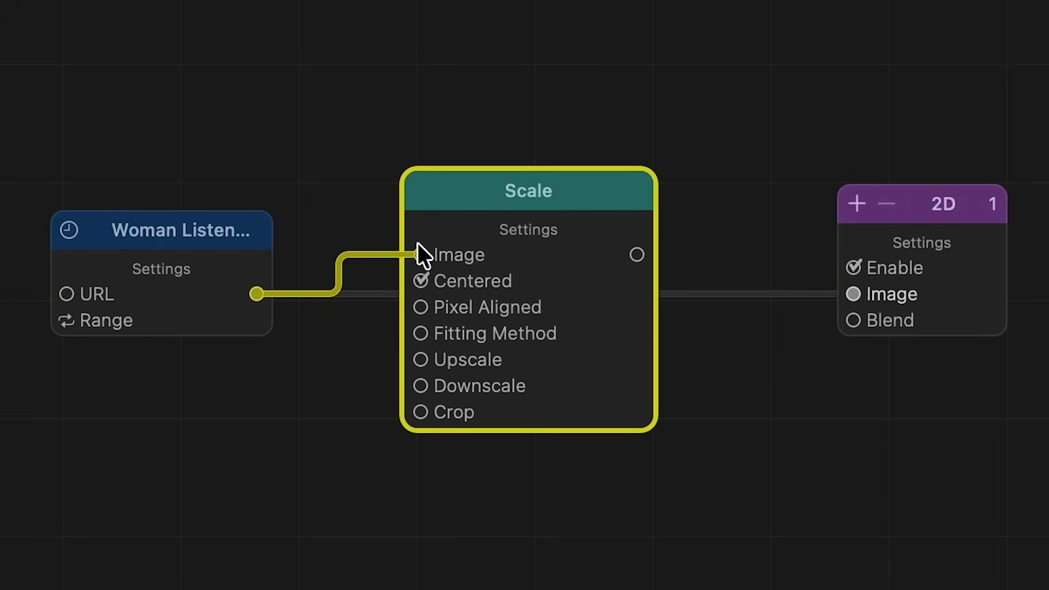
{"action": "left_click_drag", "start_coordinate": [417, 244], "coordinate": [420, 255]}
{"action": "left_click_drag", "start_coordinate": [637, 254], "coordinate": [851, 294]}
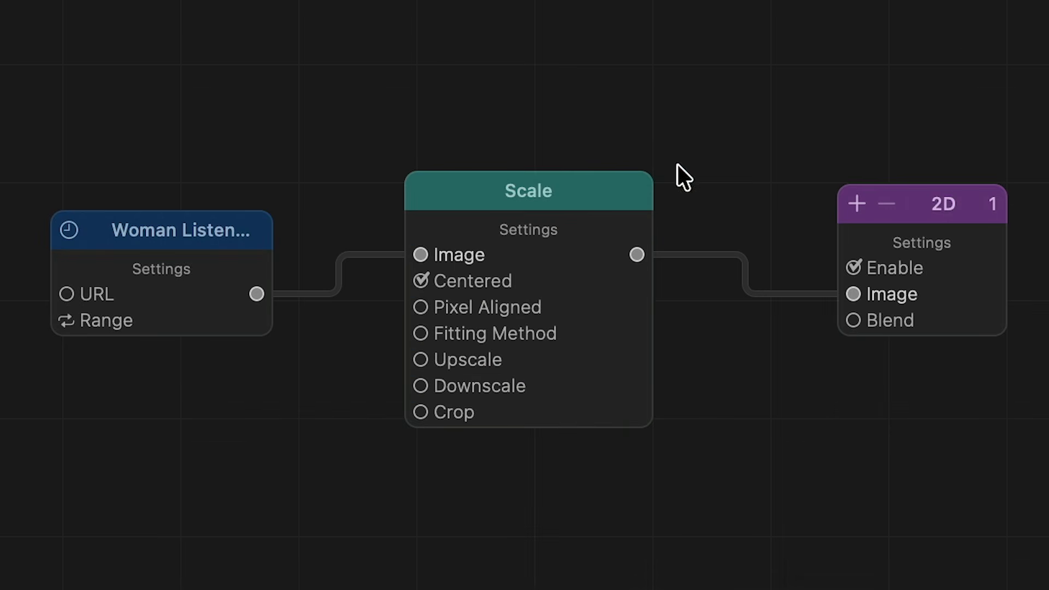
Enable extracting the new center to vector output in the Scale node's settings, and preview its Center output.
{"action": "left_click", "coordinate": [549, 228]}
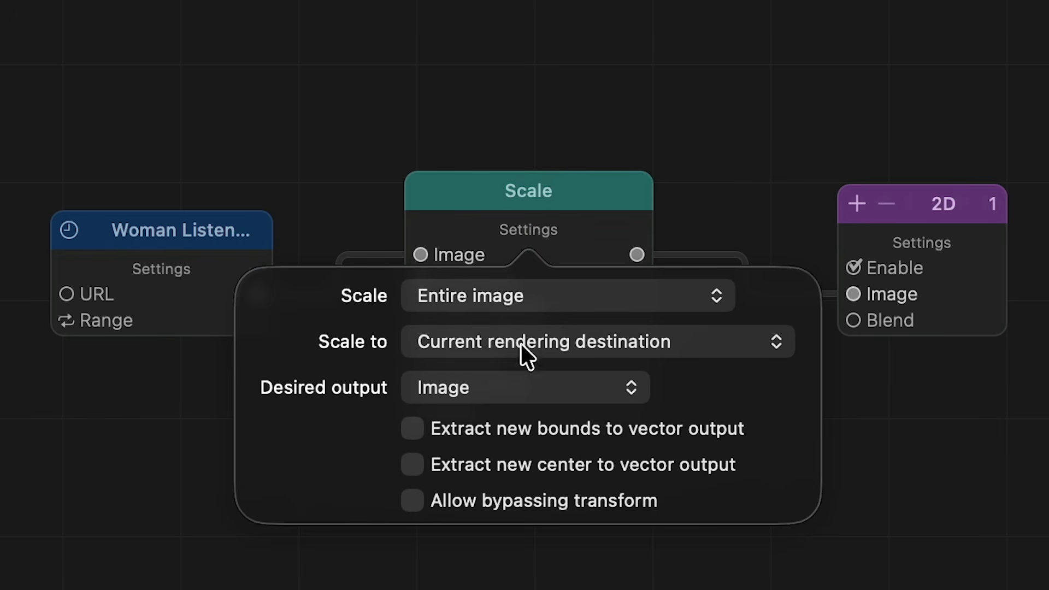
{"action": "left_click", "coordinate": [417, 463]}
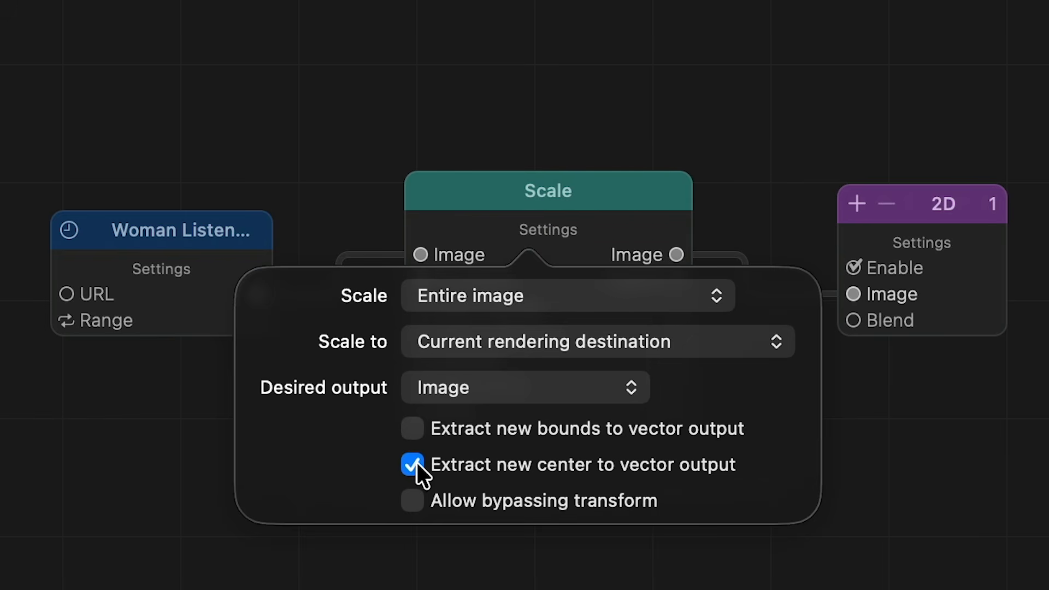
{"action": "left_click", "coordinate": [617, 125]}
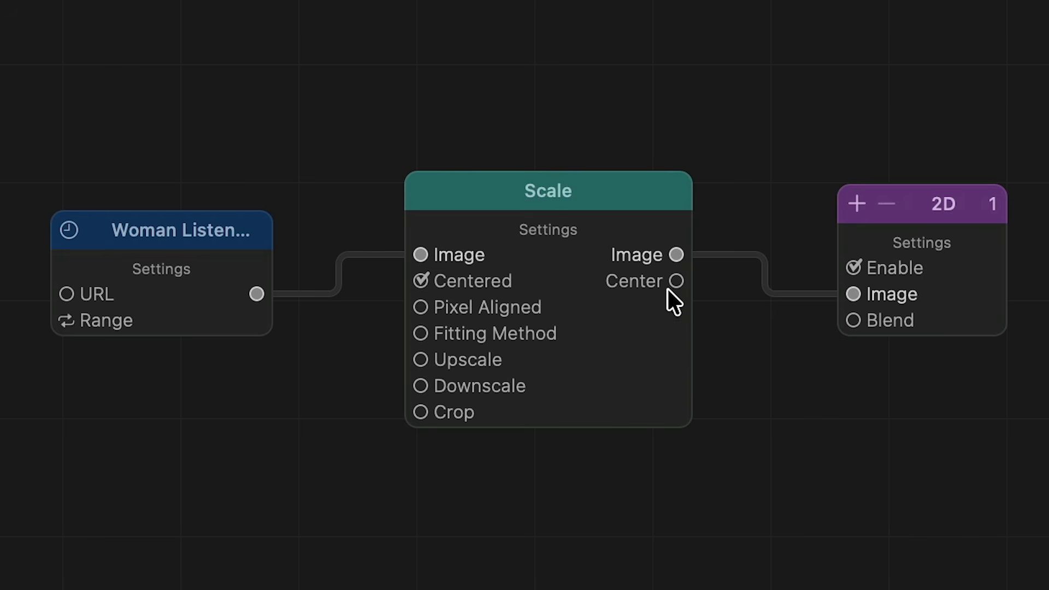
{"action": "mouse_move", "coordinate": [671, 282]}
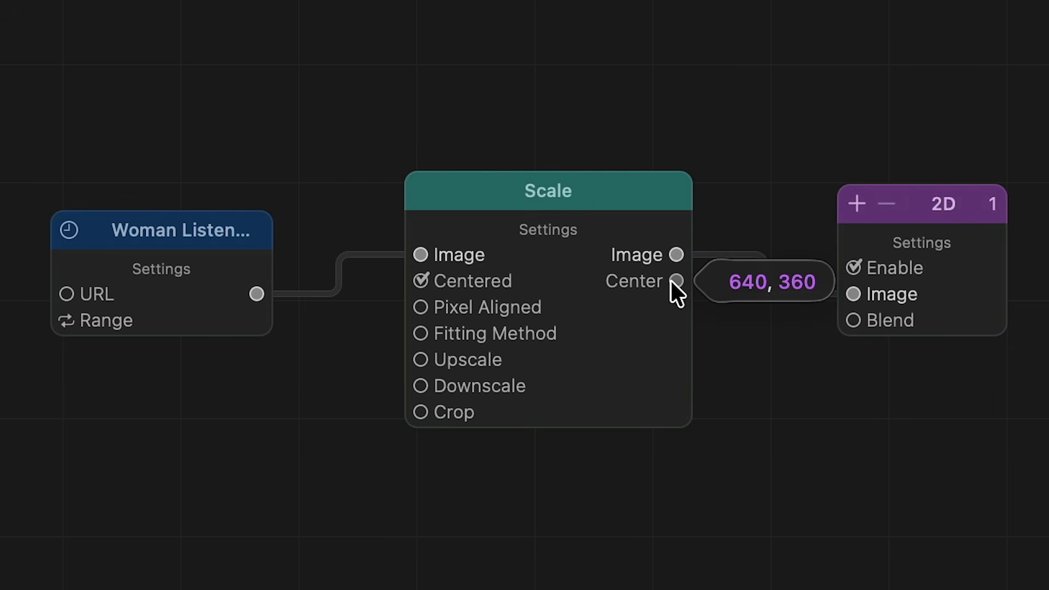
Insert a Radial Blur node into the image connection between Scale and 2D, and connect Scale's Center output to the blur's Center input.
{"action": "right_click", "coordinate": [411, 267]}
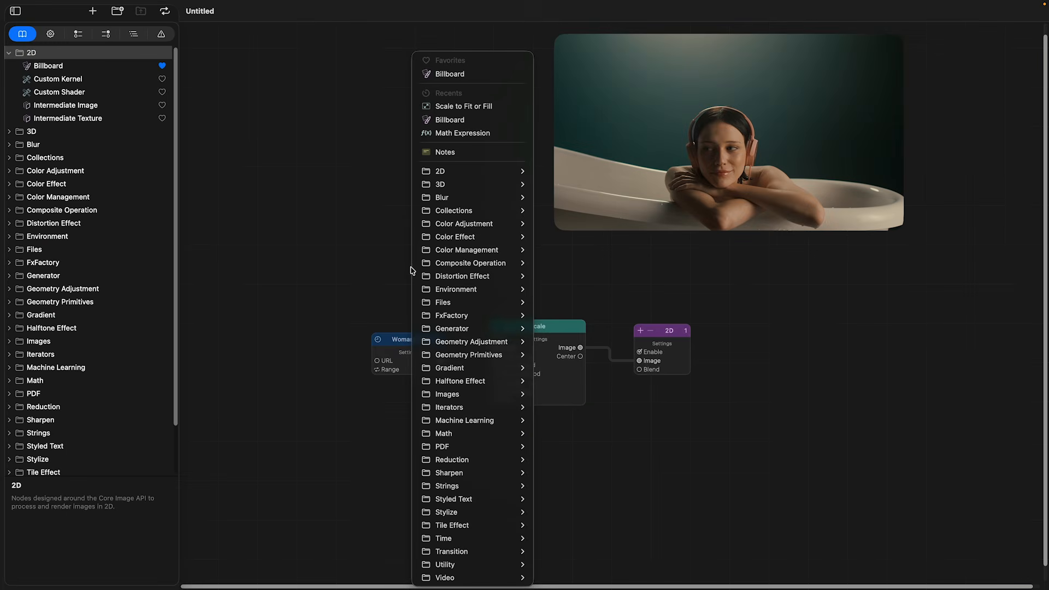
{"action": "mouse_move", "coordinate": [472, 195]}
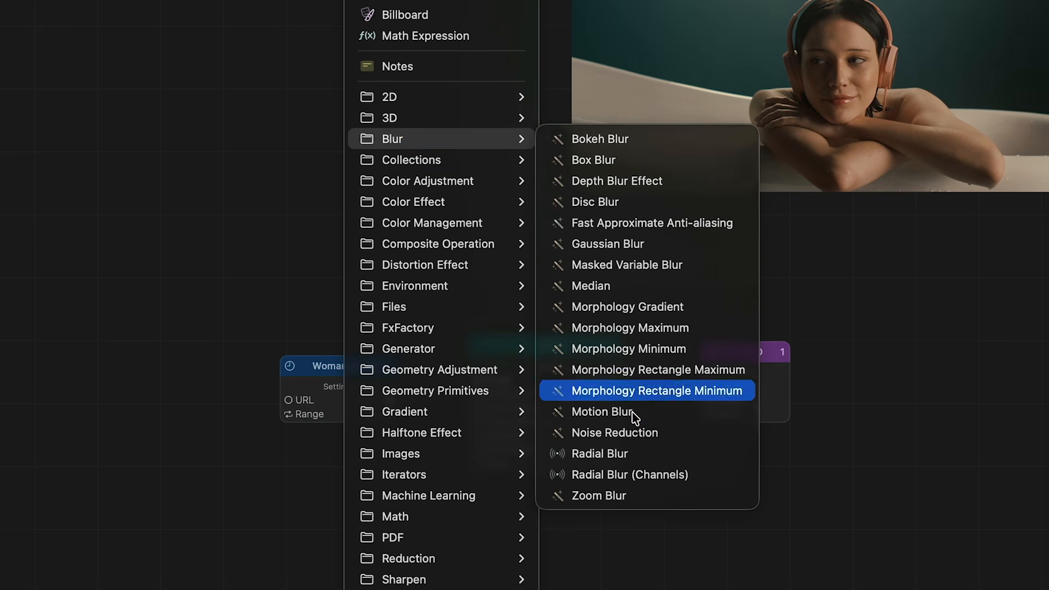
{"action": "left_click", "coordinate": [646, 458]}
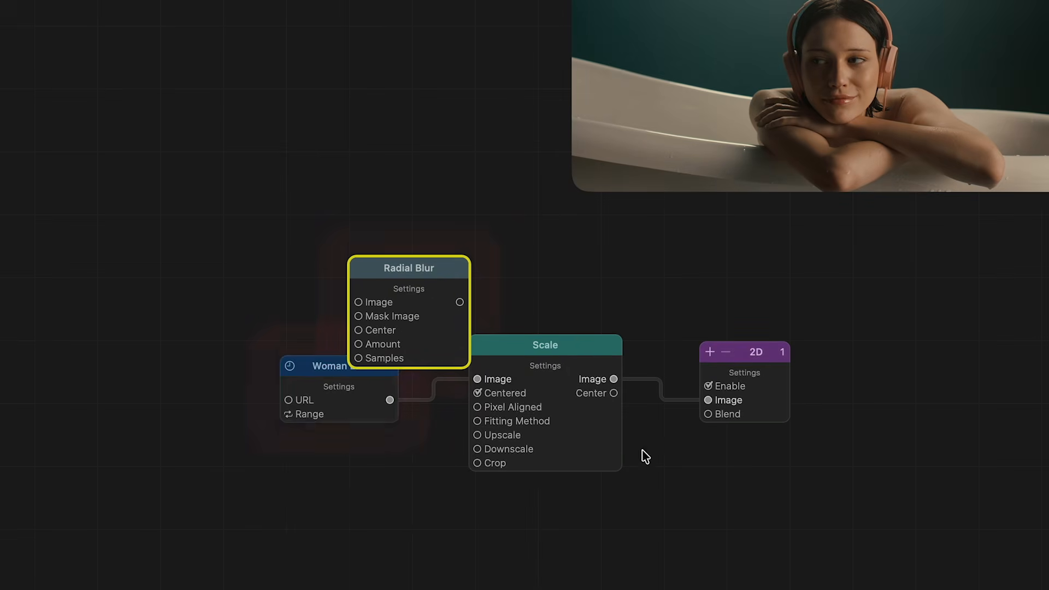
{"action": "left_click_drag", "start_coordinate": [443, 271], "coordinate": [698, 265]}
{"action": "left_click_drag", "start_coordinate": [613, 378], "coordinate": [693, 384]}
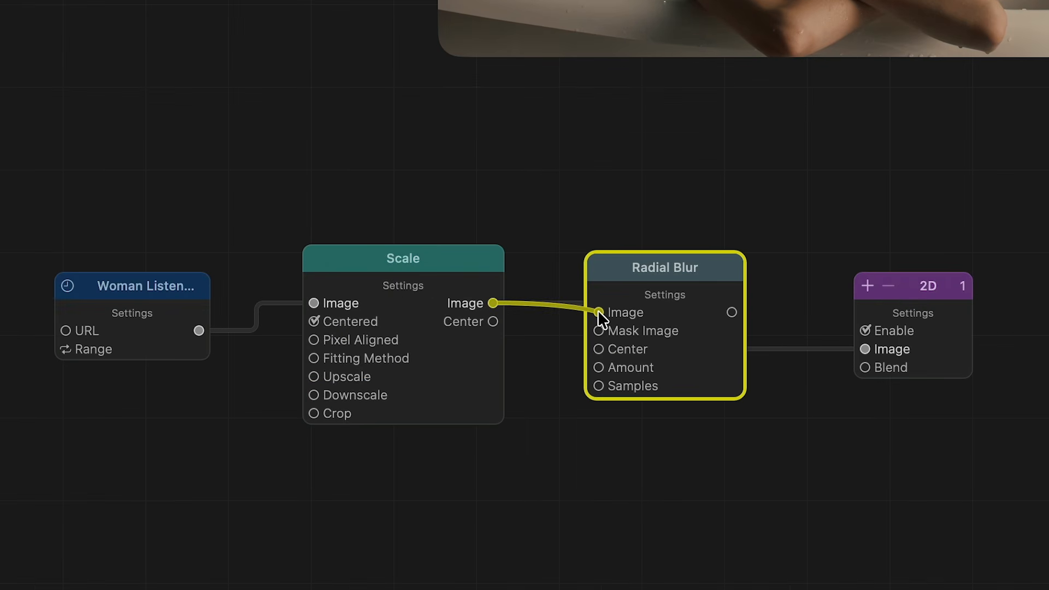
{"action": "left_click_drag", "start_coordinate": [732, 312], "coordinate": [826, 337]}
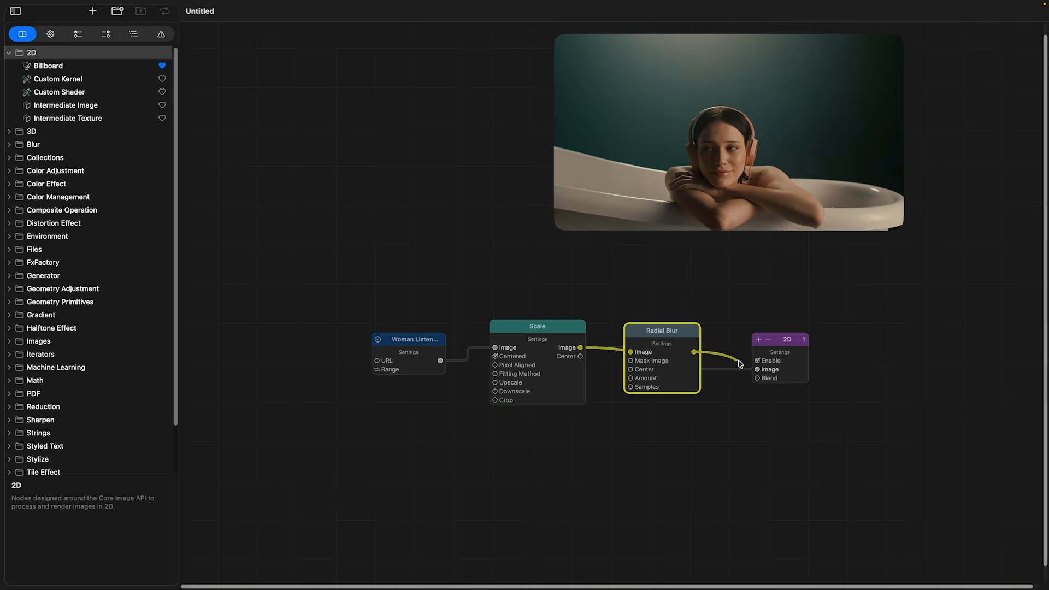
{"action": "left_click_drag", "start_coordinate": [756, 370], "coordinate": [756, 371]}
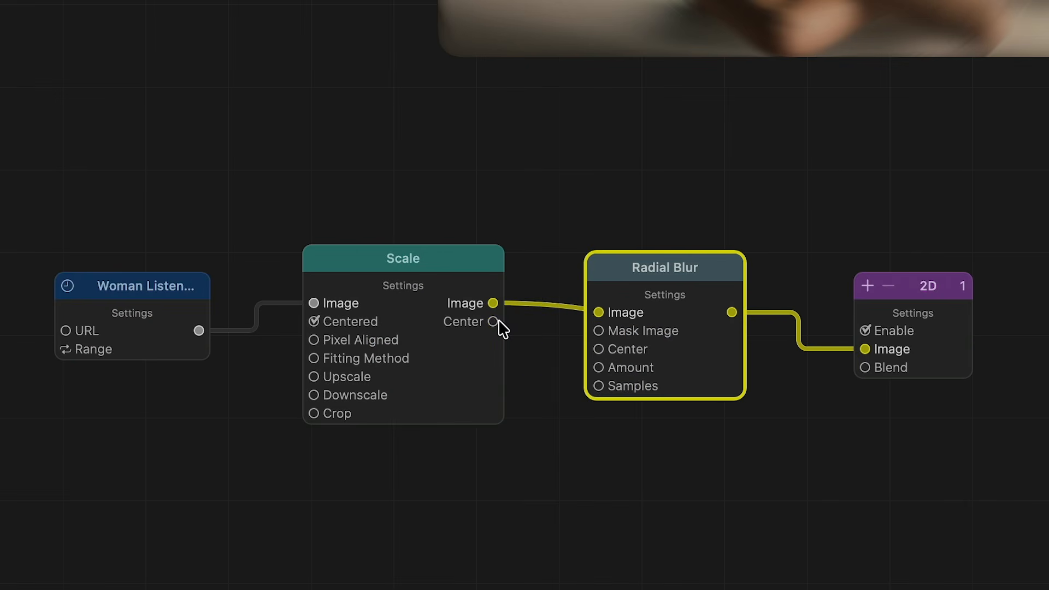
{"action": "left_click_drag", "start_coordinate": [493, 323], "coordinate": [570, 410]}
{"action": "left_click_drag", "start_coordinate": [597, 347], "coordinate": [597, 347]}
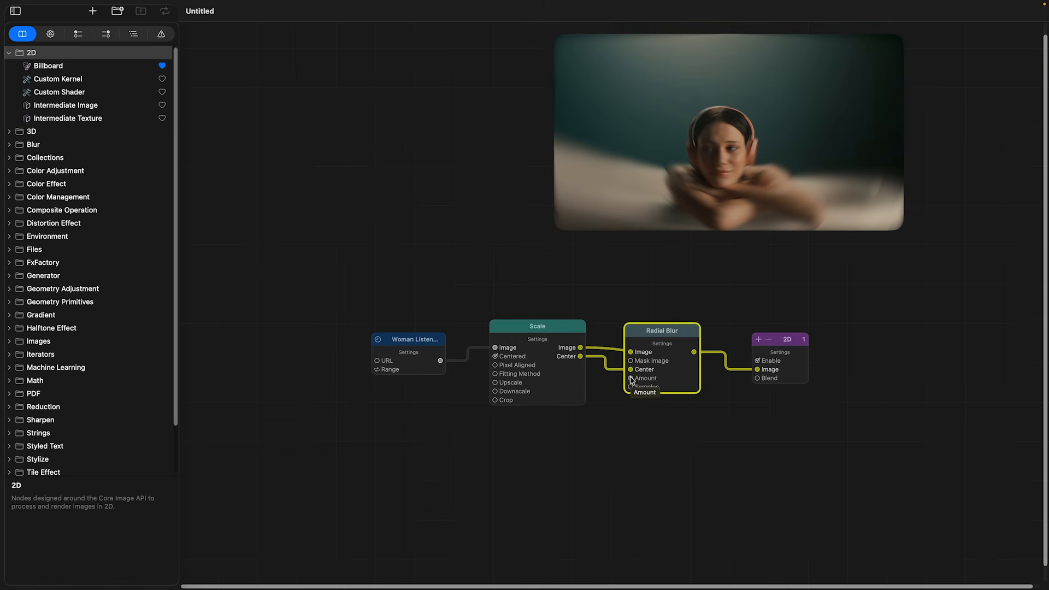
Lower the Radial Blur's Amount to 0 and adjust it again from the node's full set of input parameters.
{"action": "left_click", "coordinate": [632, 379]}
{"action": "left_click_drag", "start_coordinate": [565, 381], "coordinate": [544, 385]}
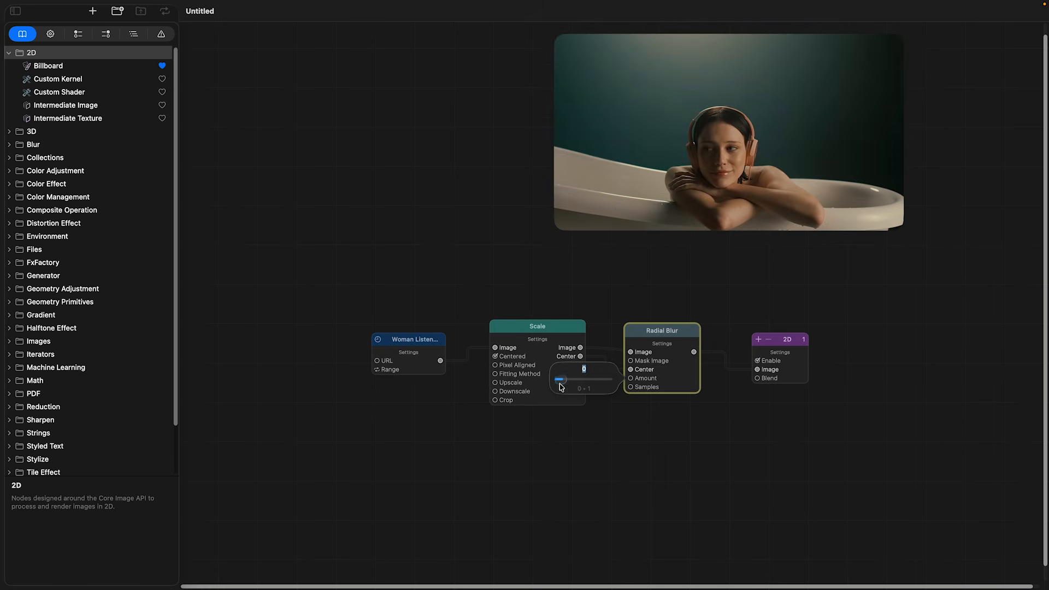
{"action": "left_click", "coordinate": [78, 34]}
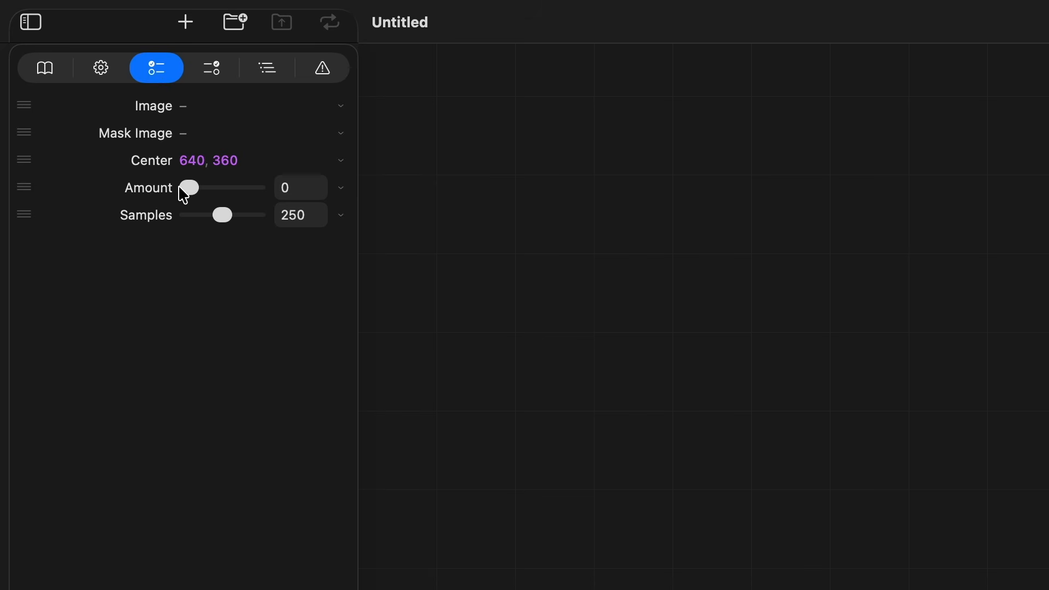
{"action": "mouse_move", "coordinate": [247, 199]}
{"action": "left_mouse_down"}
{"action": "mouse_move", "coordinate": [173, 197]}
{"action": "mouse_move", "coordinate": [241, 203]}
{"action": "left_mouse_up"}
{"action": "left_click", "coordinate": [876, 135]}
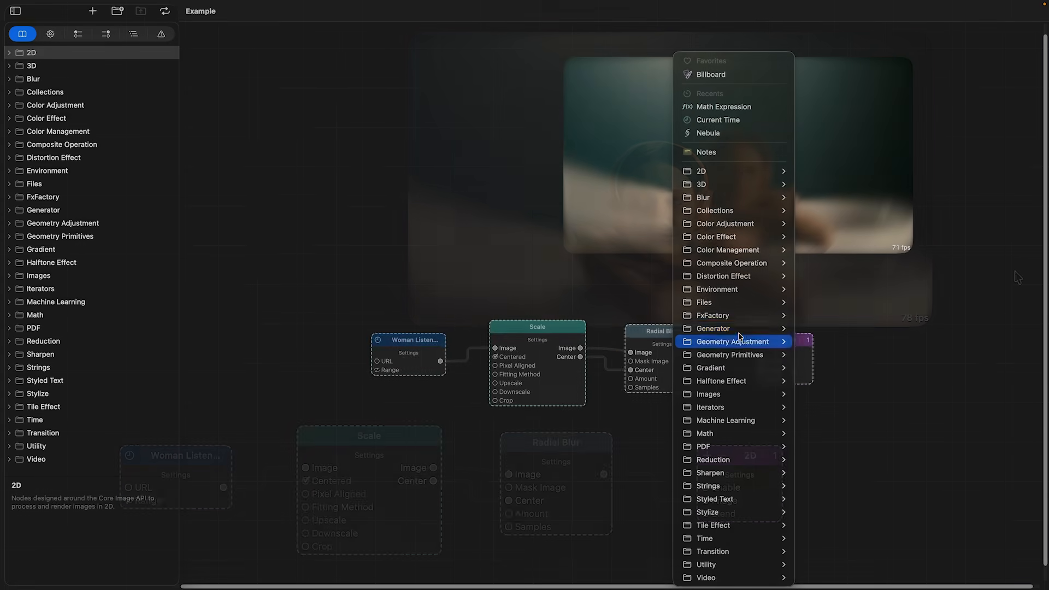
Add a Nebula generator node beside the 2D node and preview its output image.
{"action": "mouse_move", "coordinate": [740, 330]}
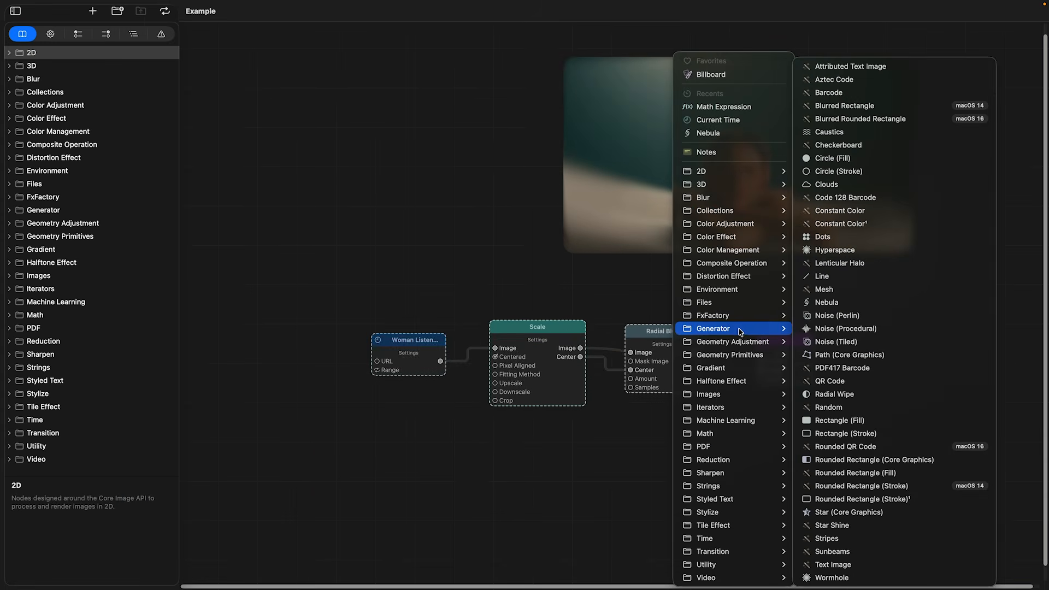
{"action": "left_click", "coordinate": [856, 307]}
{"action": "left_click_drag", "start_coordinate": [761, 433], "coordinate": [912, 360]}
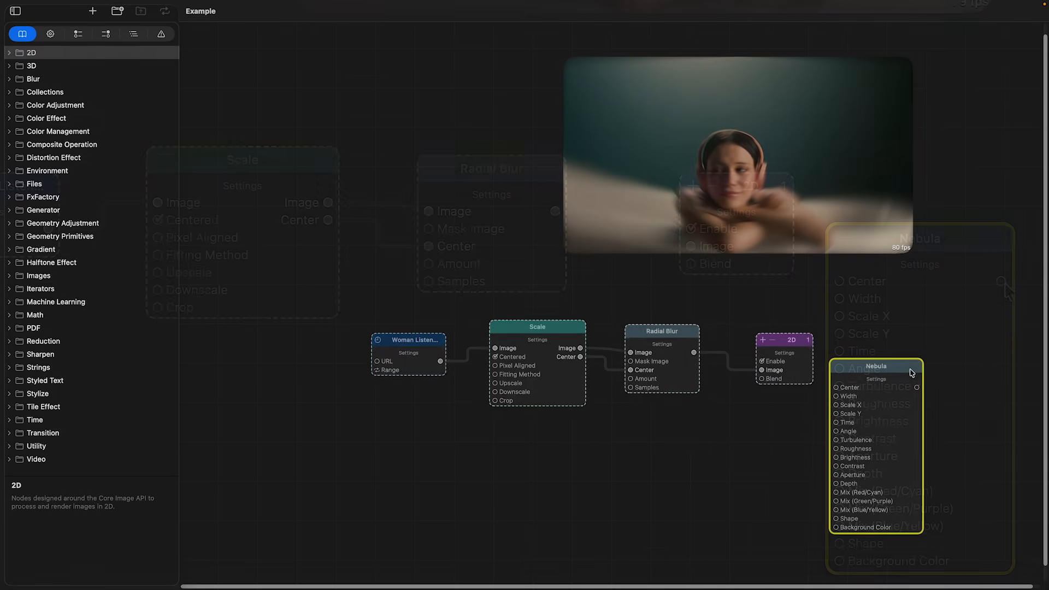
{"action": "mouse_move", "coordinate": [914, 389]}
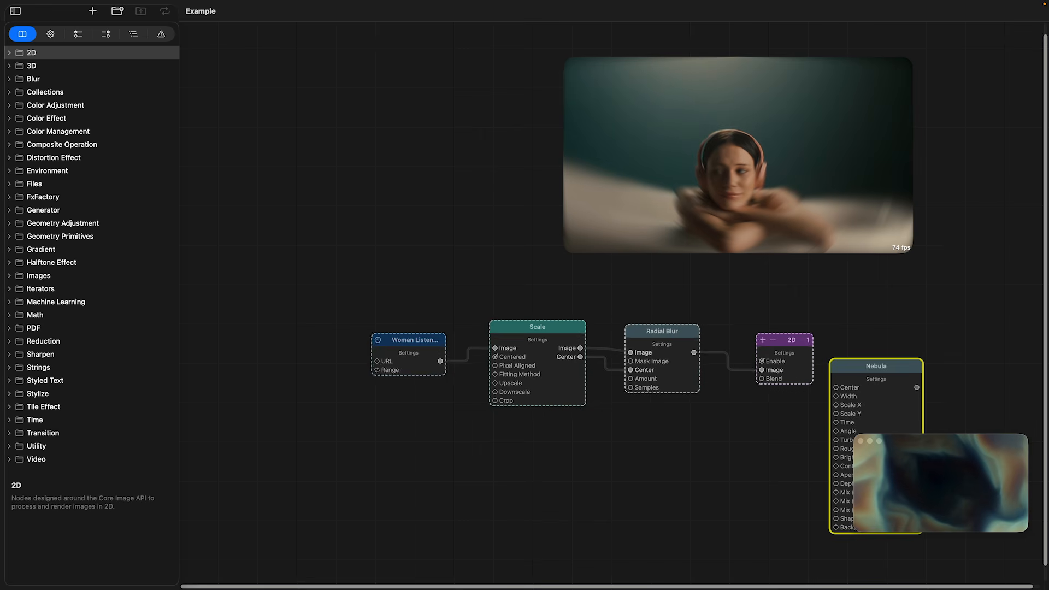
Add a Current Time node below the node chain and connect its output to the Nebula node's Time input.
{"action": "right_click", "coordinate": [572, 483]}
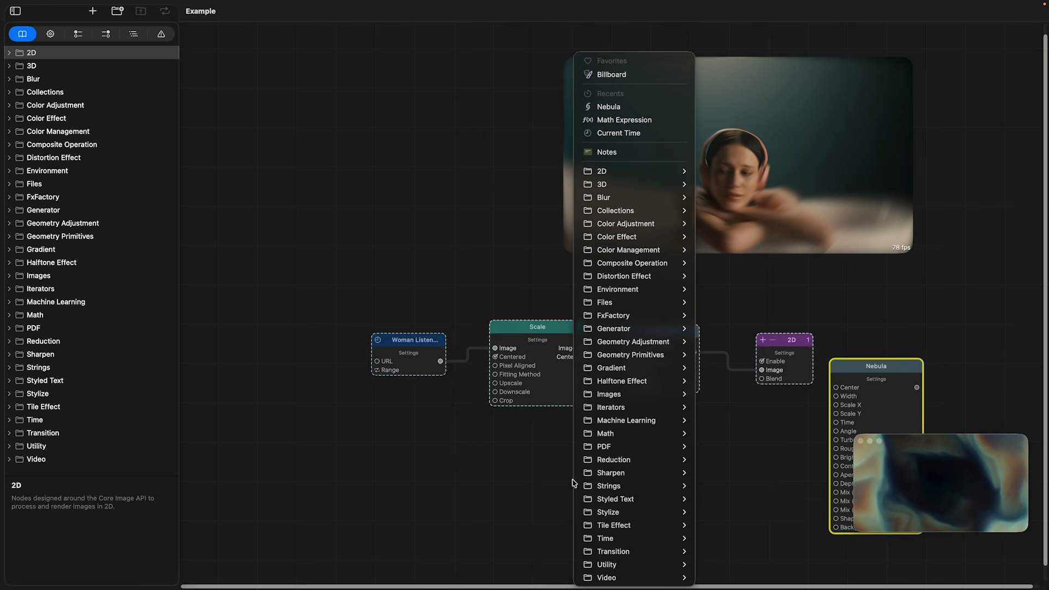
{"action": "mouse_move", "coordinate": [632, 538]}
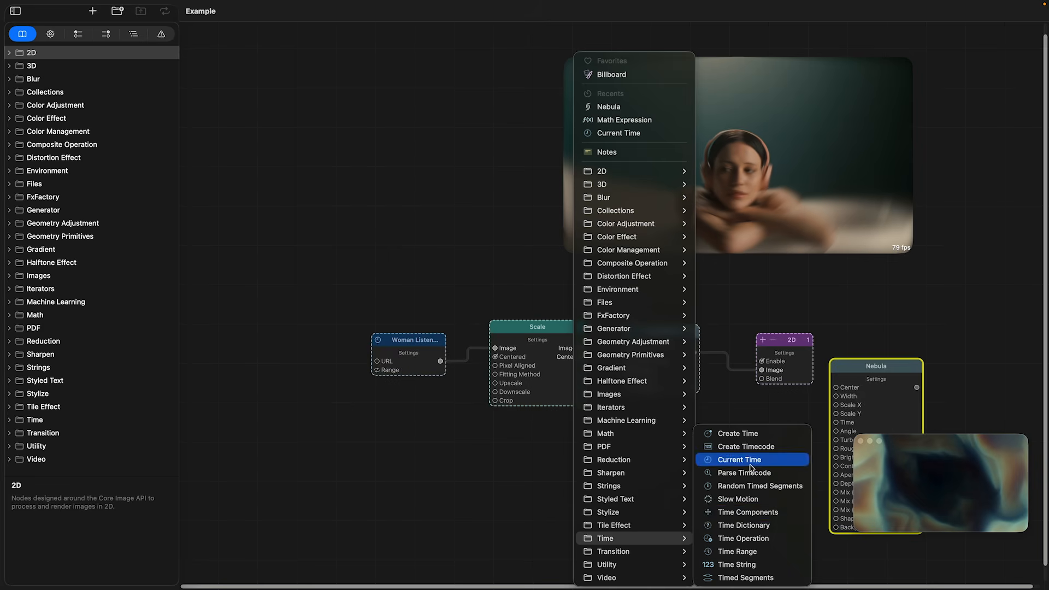
{"action": "left_click", "coordinate": [751, 465]}
{"action": "left_click_drag", "start_coordinate": [614, 506], "coordinate": [835, 422]}
{"action": "left_click_drag", "start_coordinate": [625, 261], "coordinate": [624, 257]}
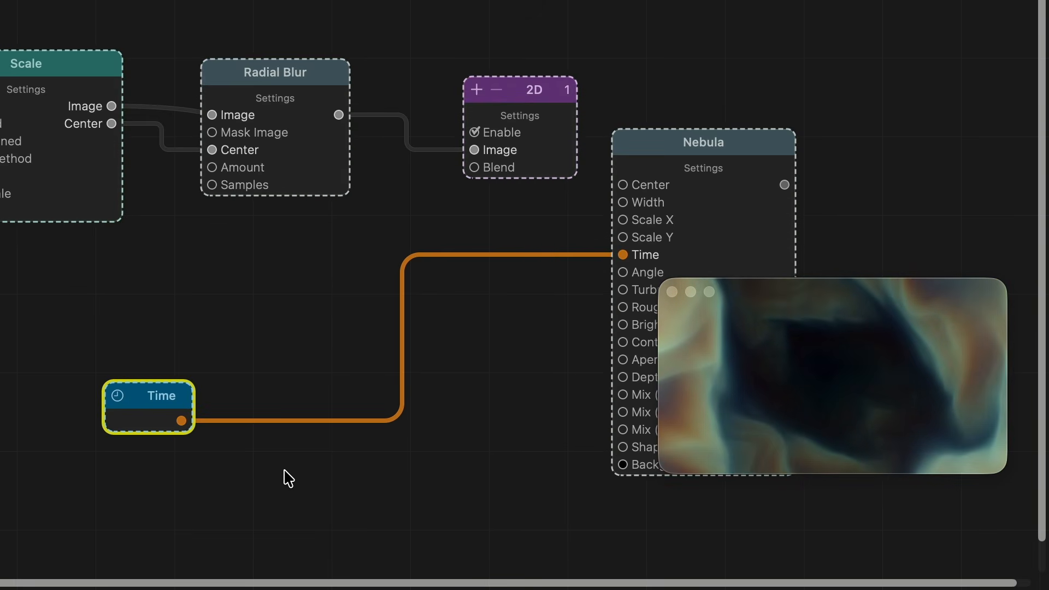
Add a Math Expression node and place it between the Time and Nebula nodes.
{"action": "right_click", "coordinate": [163, 338]}
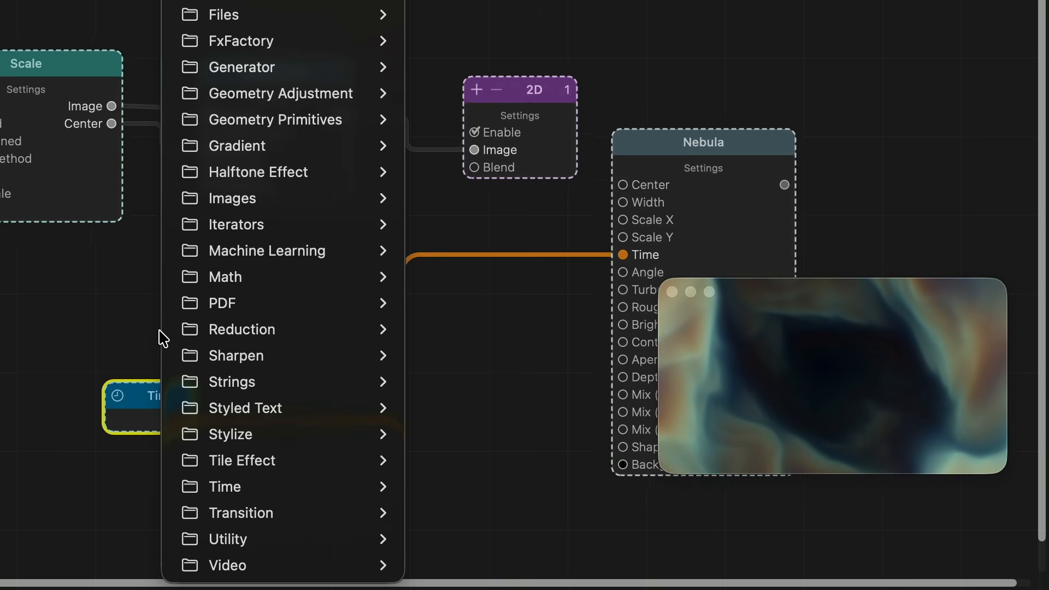
{"action": "mouse_move", "coordinate": [265, 279]}
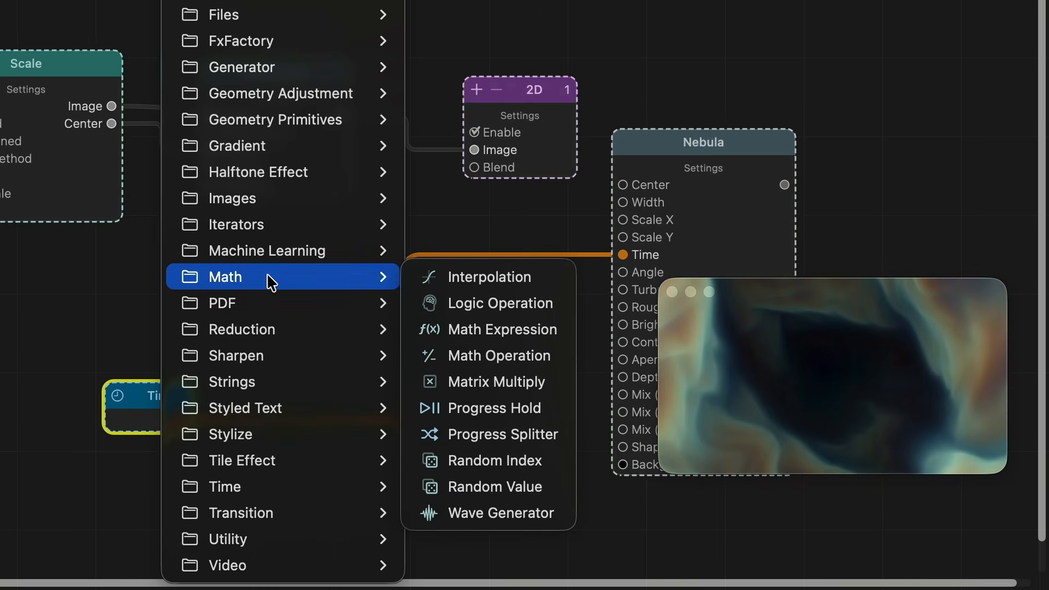
{"action": "left_click", "coordinate": [464, 330]}
{"action": "left_click_drag", "start_coordinate": [234, 333], "coordinate": [342, 273]}
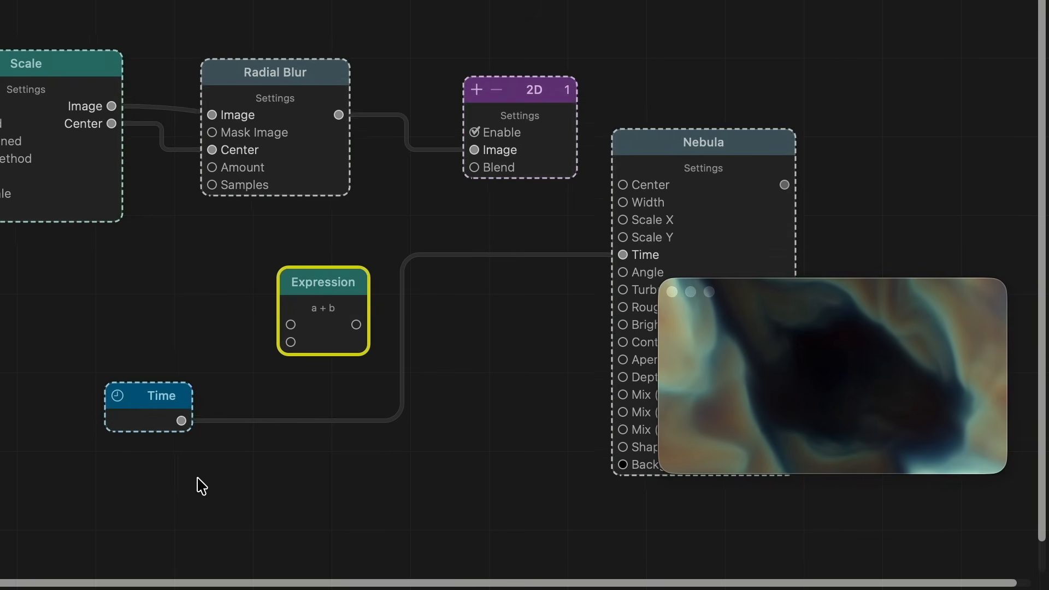
Set the Expression node's formula to time * 10 and route the Time output through it to Nebula's Time input.
{"action": "left_click", "coordinate": [327, 307]}
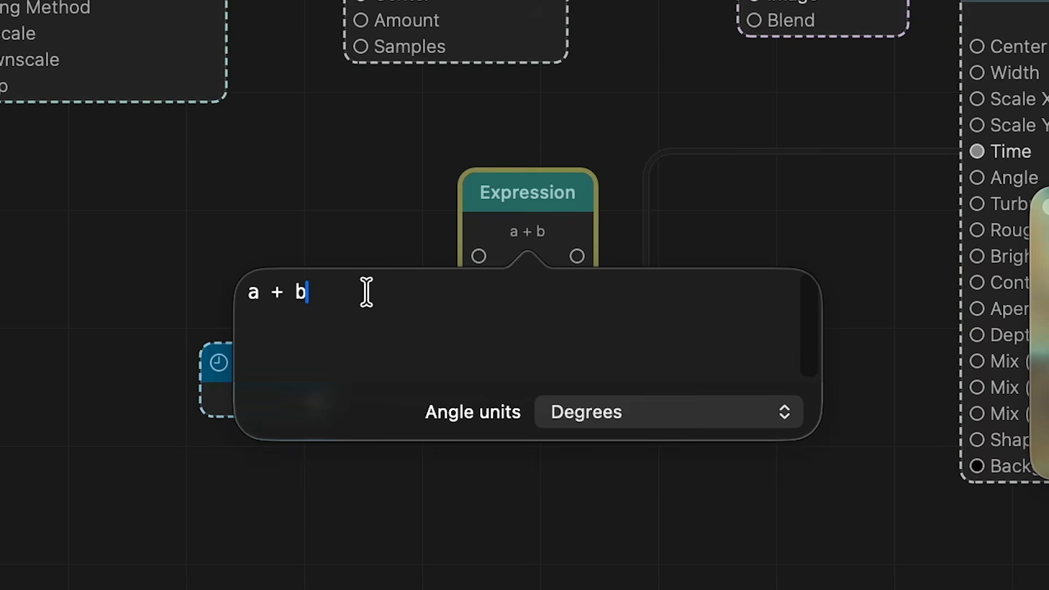
{"action": "left_click_drag", "start_coordinate": [366, 293], "coordinate": [185, 279]}
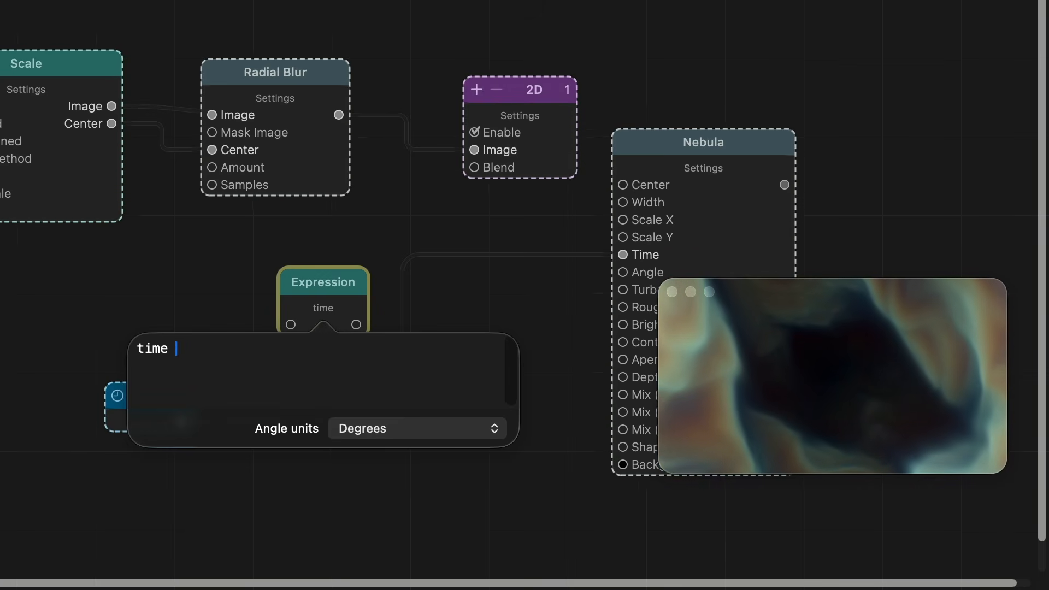
{"action": "type", "text": "time * 10"}
{"action": "key", "text": "Return"}
{"action": "left_click_drag", "start_coordinate": [181, 421], "coordinate": [284, 330]}
{"action": "left_click_drag", "start_coordinate": [356, 324], "coordinate": [624, 252]}
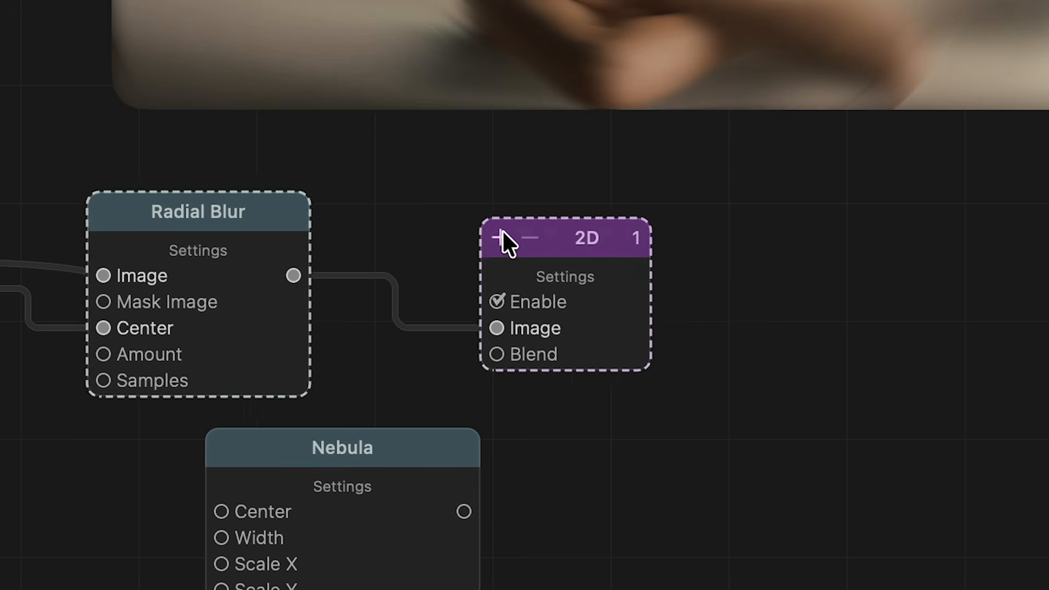
Feed the Nebula output into a second image input on the 2D node and choose a different blend mode for that node.
{"action": "left_click", "coordinate": [498, 237]}
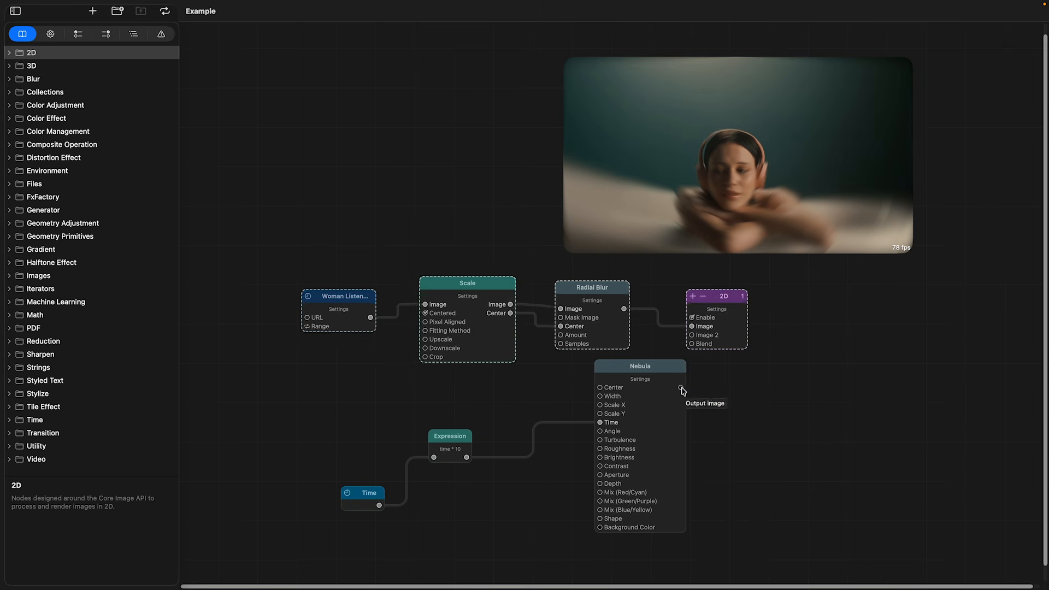
{"action": "left_click_drag", "start_coordinate": [681, 387], "coordinate": [691, 335]}
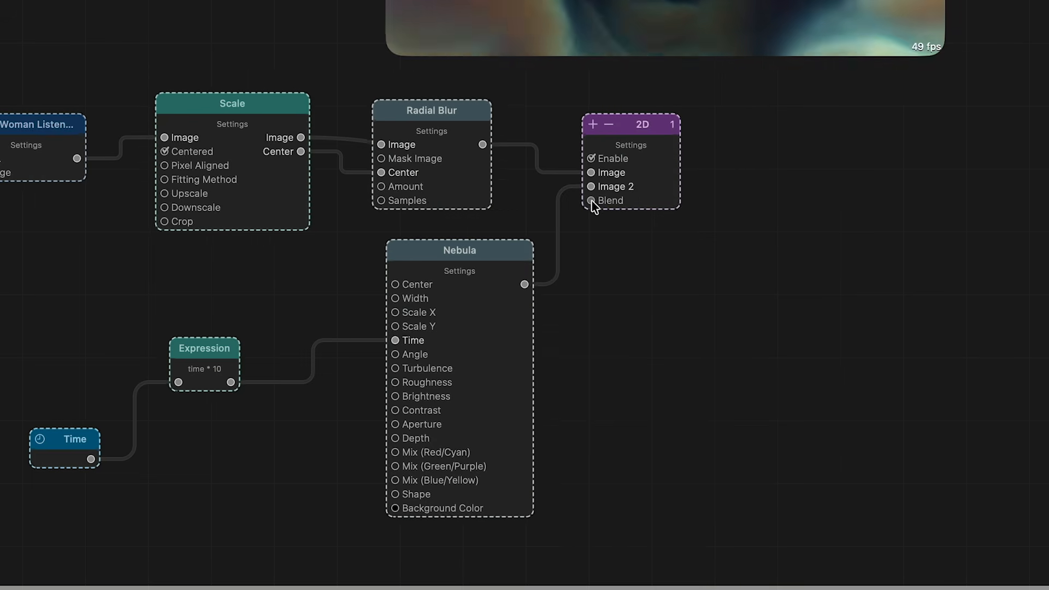
{"action": "left_click", "coordinate": [592, 201]}
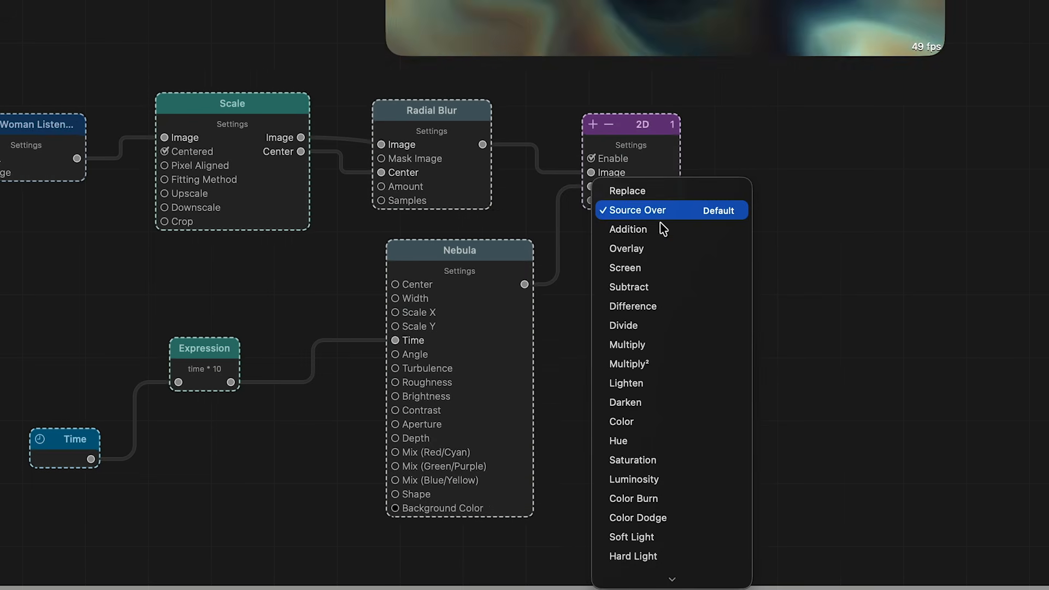
{"action": "scroll", "coordinate": [699, 273], "scroll_direction": "down", "scroll_amount": 5}
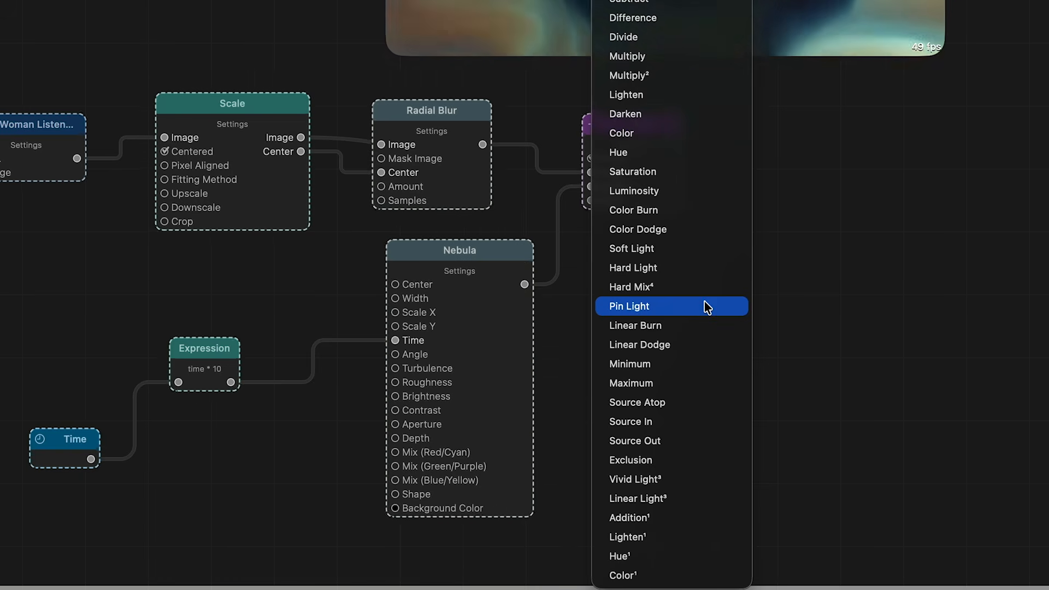
{"action": "left_click", "coordinate": [717, 526]}
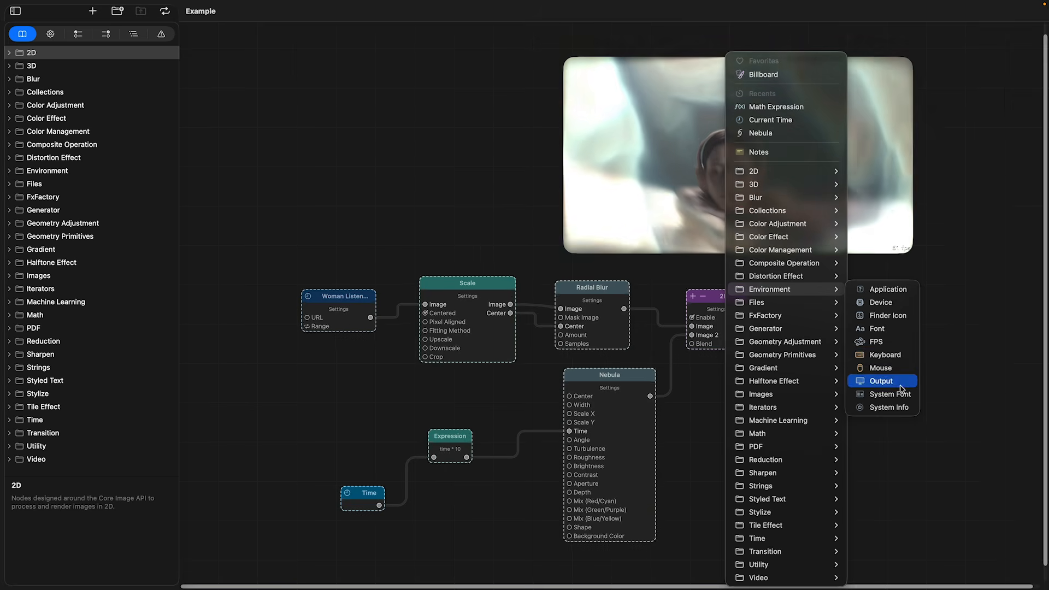
Add an Output environment node feeding its Center to Nebula's Center input, and enable the node's Diagonal output.
{"action": "left_click", "coordinate": [879, 381]}
{"action": "left_click_drag", "start_coordinate": [758, 444], "coordinate": [570, 397]}
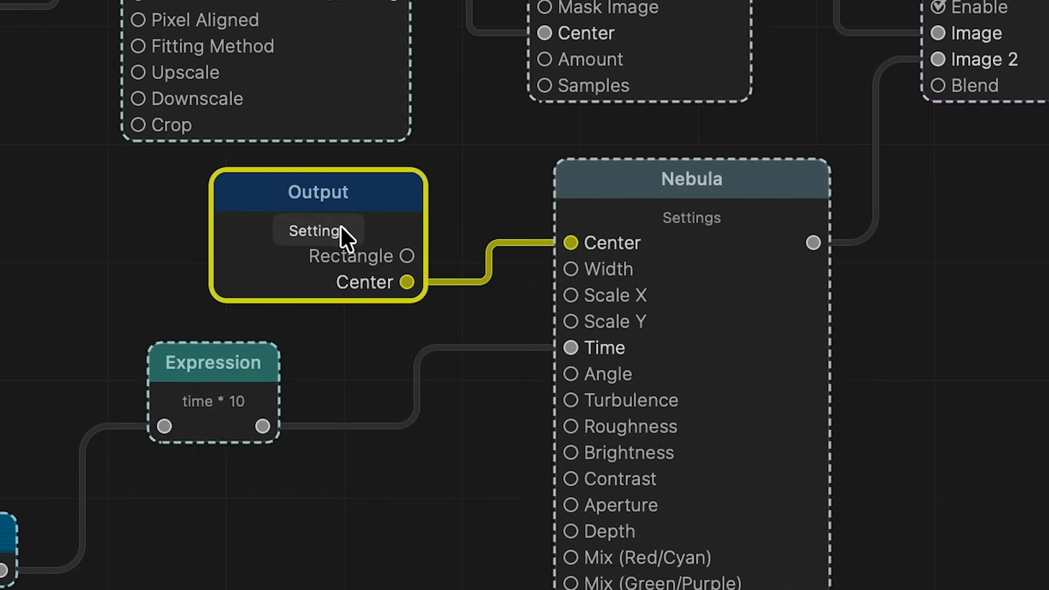
{"action": "left_click", "coordinate": [468, 288]}
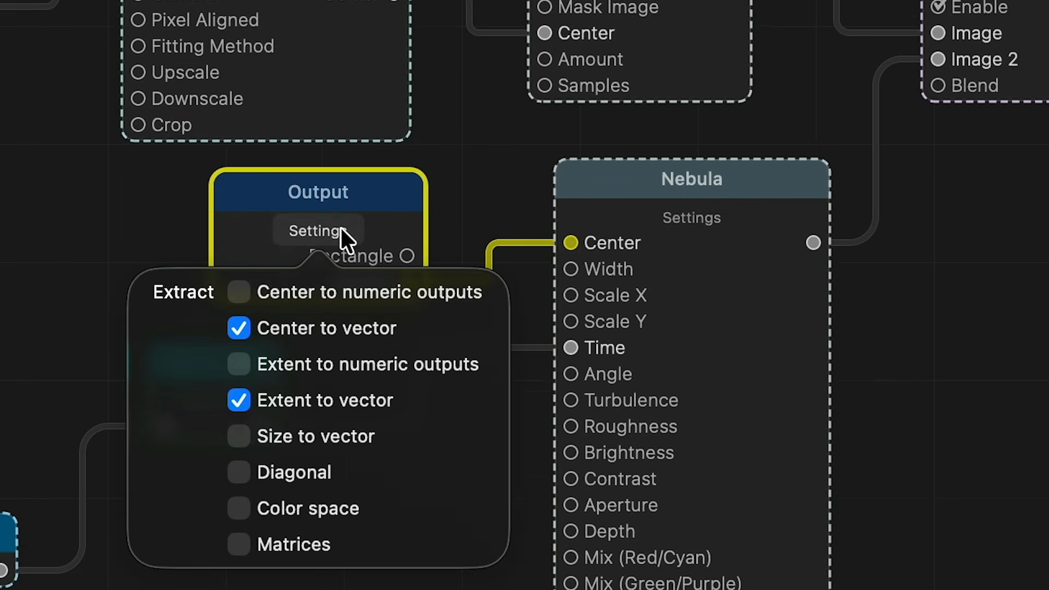
{"action": "left_click", "coordinate": [243, 472]}
{"action": "left_click", "coordinate": [340, 586]}
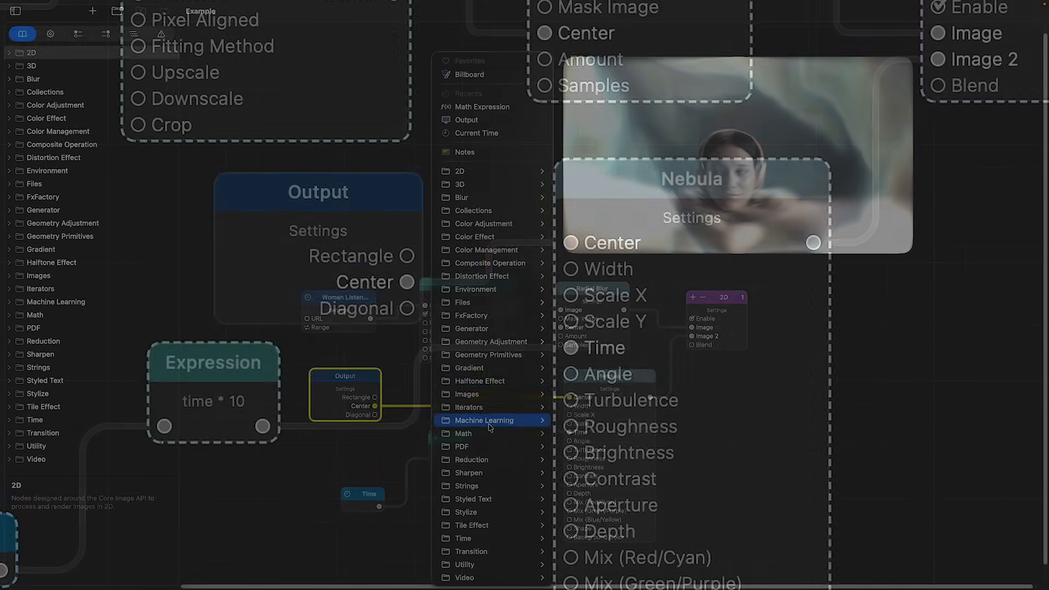
Add a Math Expression node with the formula diagonal / 2 and route Output's Diagonal through it to Nebula's Width input.
{"action": "mouse_move", "coordinate": [489, 433]}
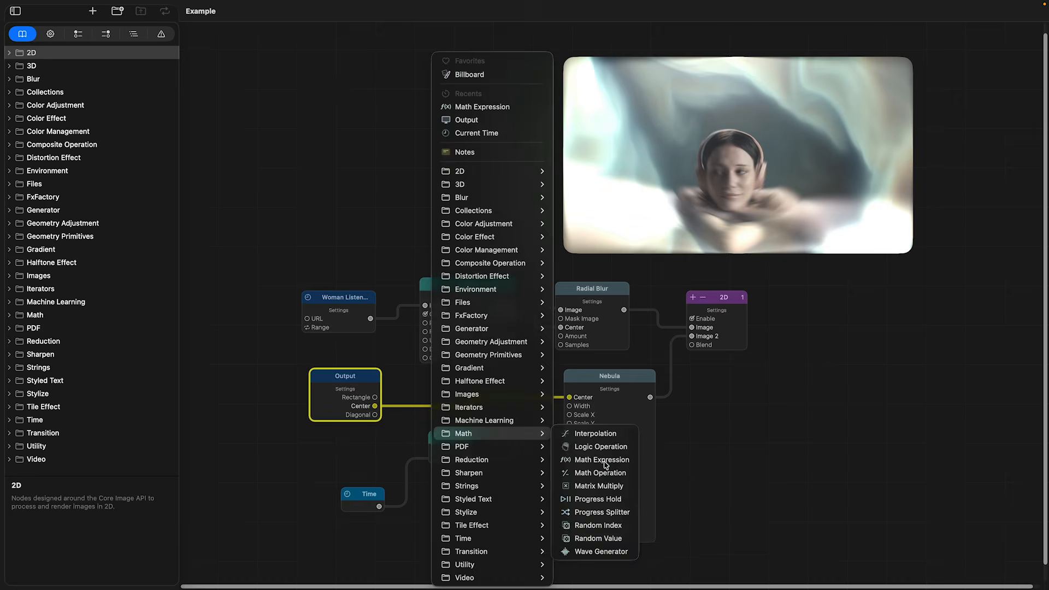
{"action": "left_click", "coordinate": [601, 460]}
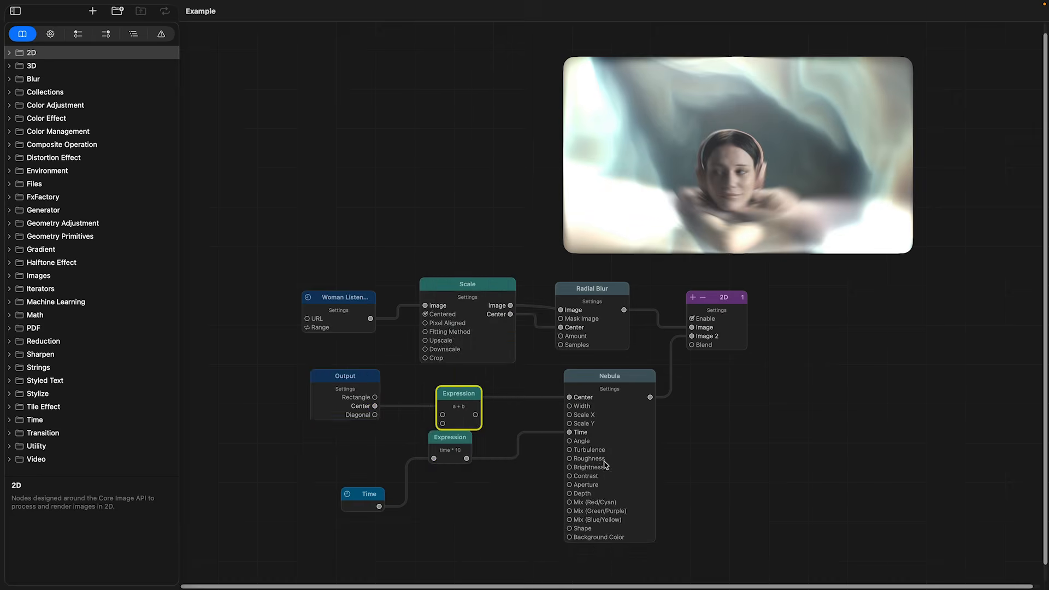
{"action": "type", "text": "diagonal / 2"}
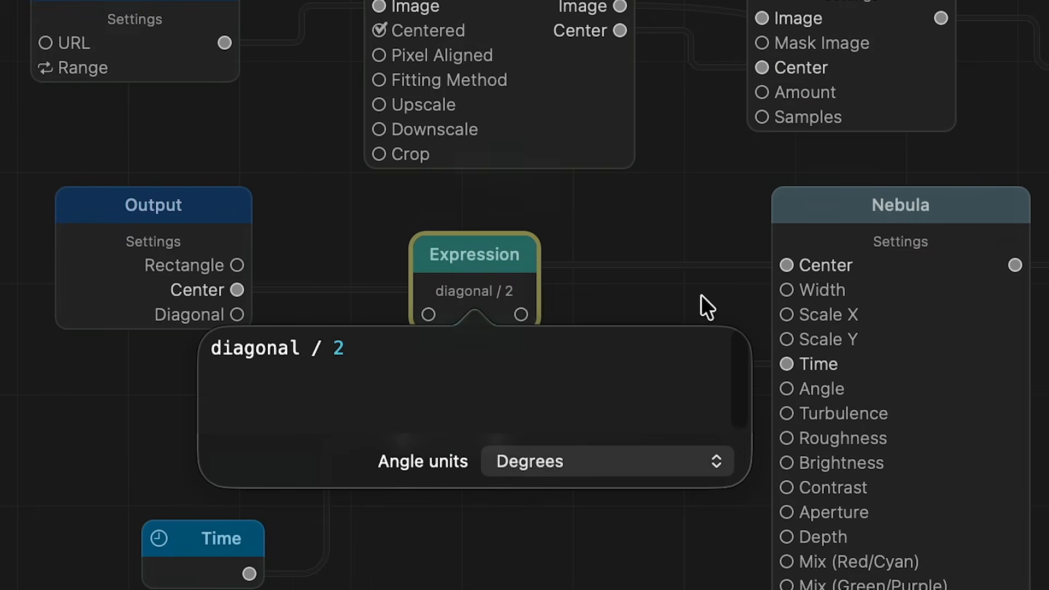
{"action": "left_click", "coordinate": [701, 295]}
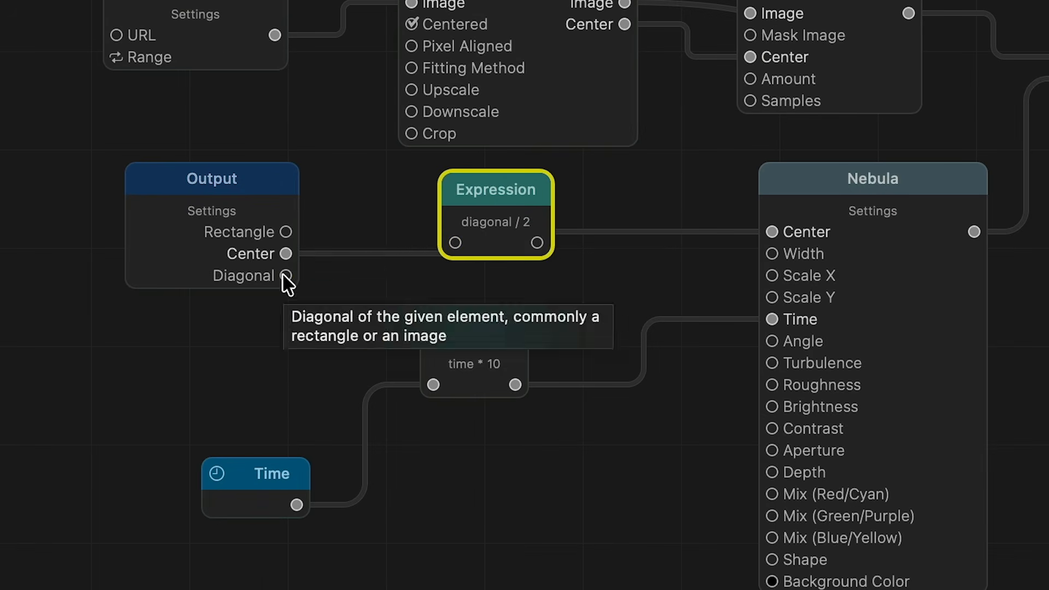
{"action": "left_click_drag", "start_coordinate": [236, 312], "coordinate": [421, 273]}
{"action": "left_click_drag", "start_coordinate": [595, 257], "coordinate": [771, 254]}
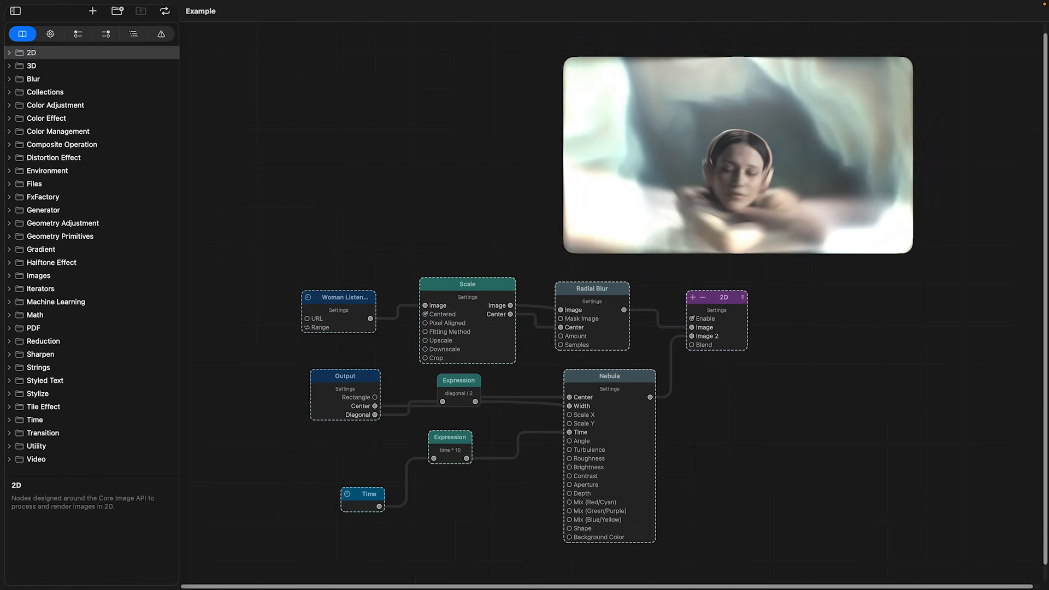
Export the composition as the movie Example.mov in the STOCK FOOTAGE folder, using ProRes 422.
{"action": "left_click", "coordinate": [141, 14]}
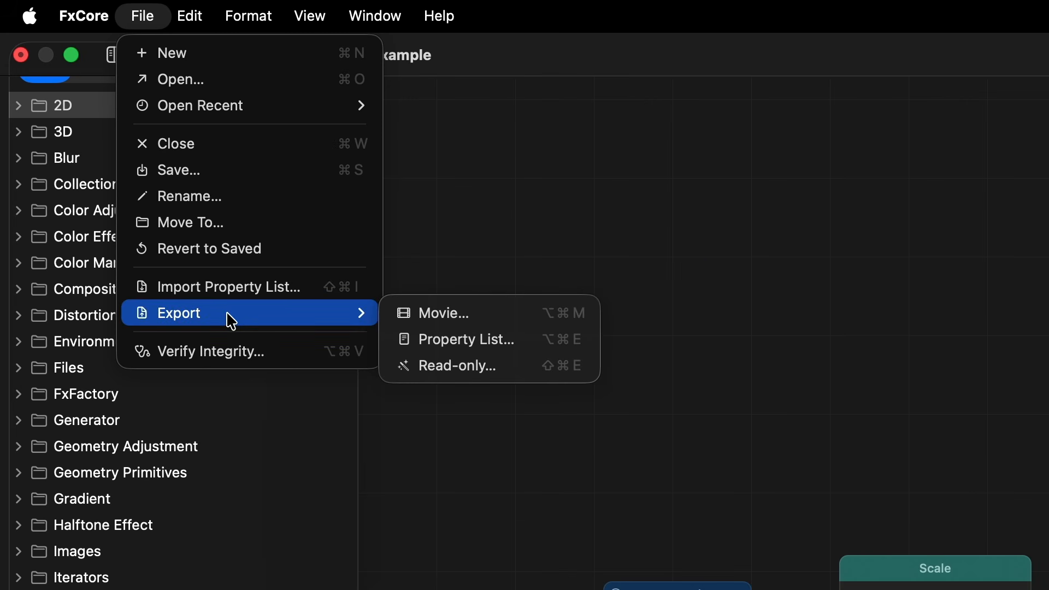
{"action": "left_click", "coordinate": [464, 323]}
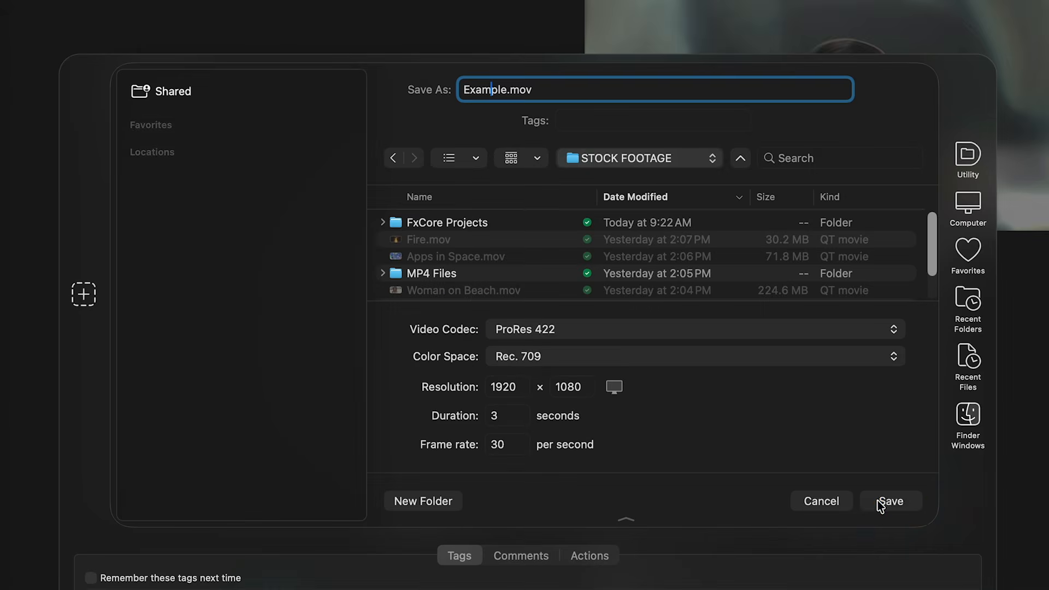
{"action": "left_click", "coordinate": [877, 502]}
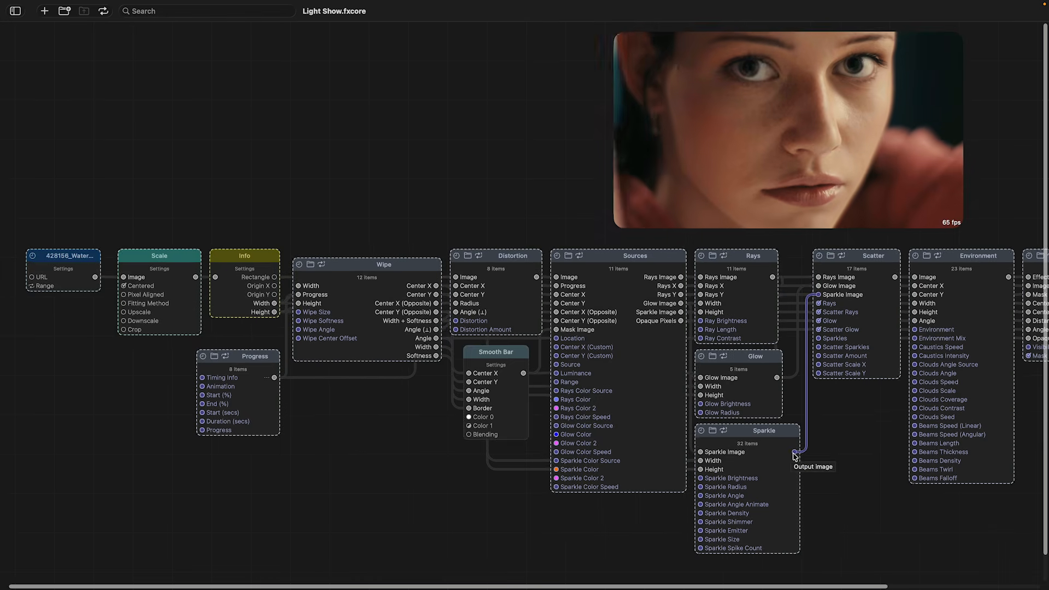
Preview the output images of the Sparkle and Glow nodes in the Light Show project, and close the fire shader's code window.
{"action": "mouse_move", "coordinate": [795, 455]}
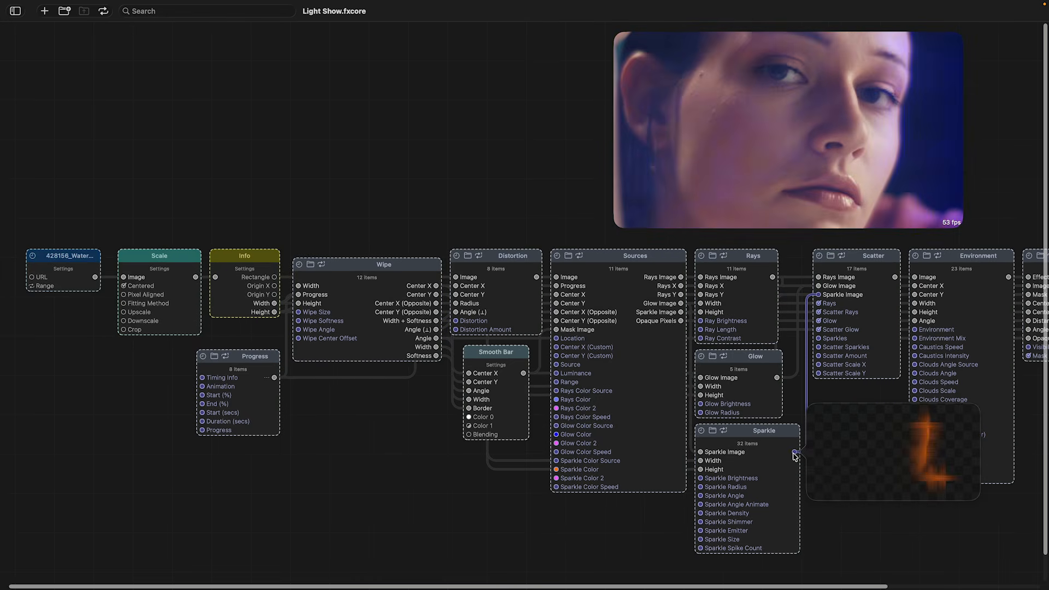
{"action": "mouse_move", "coordinate": [778, 380]}
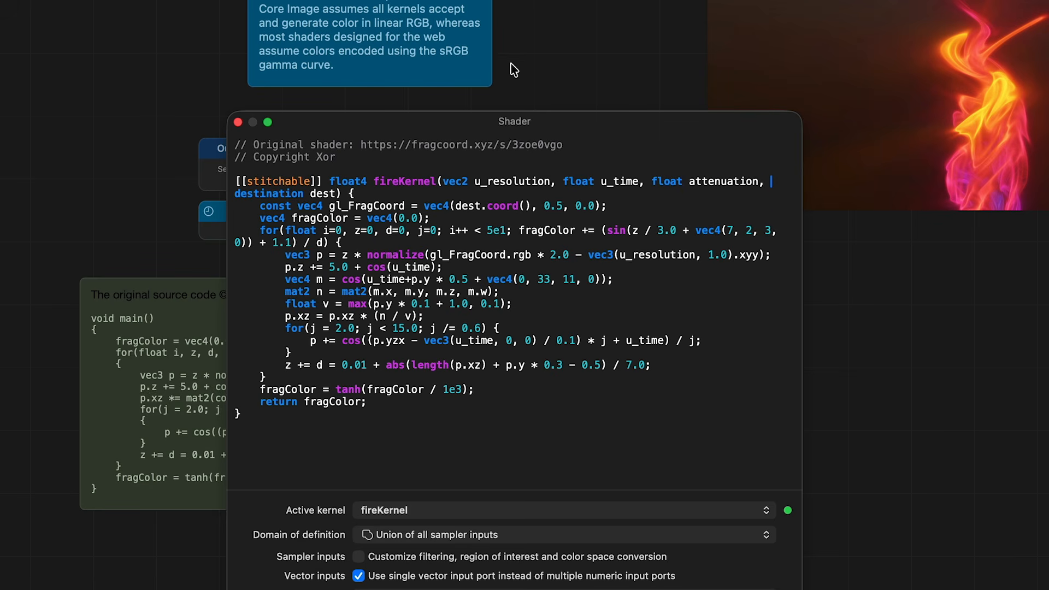
{"action": "left_click", "coordinate": [238, 123]}
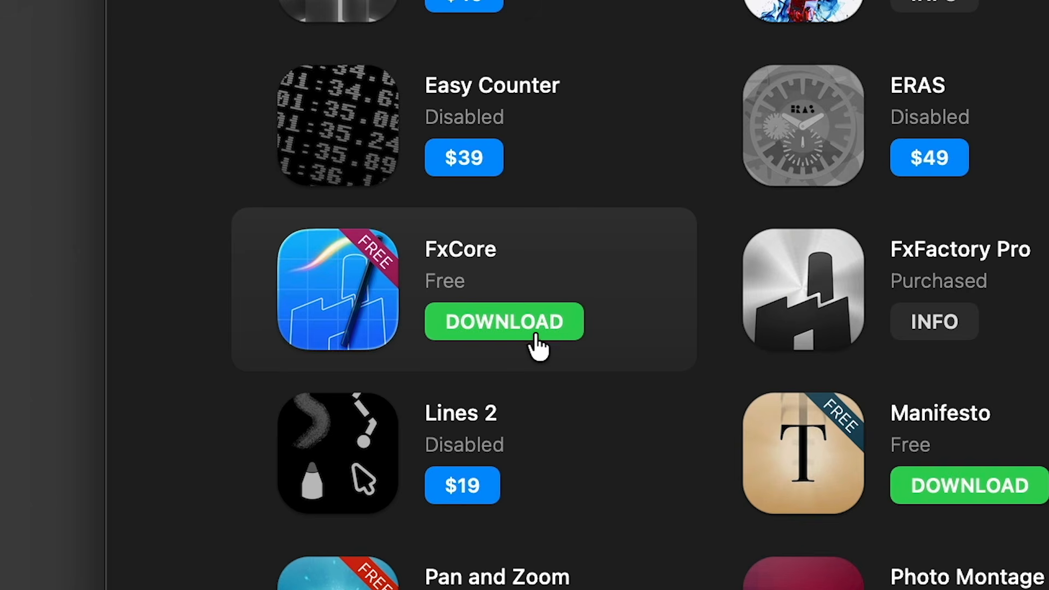
Switch to FxFactory and download the free FxCore product from the catalog.
{"action": "left_click", "coordinate": [537, 338]}
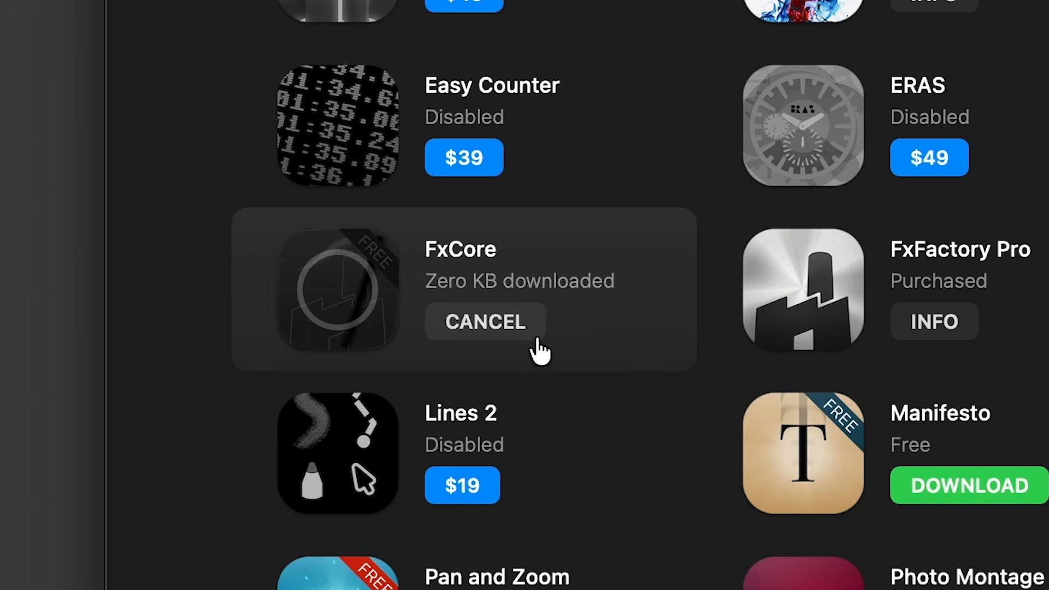